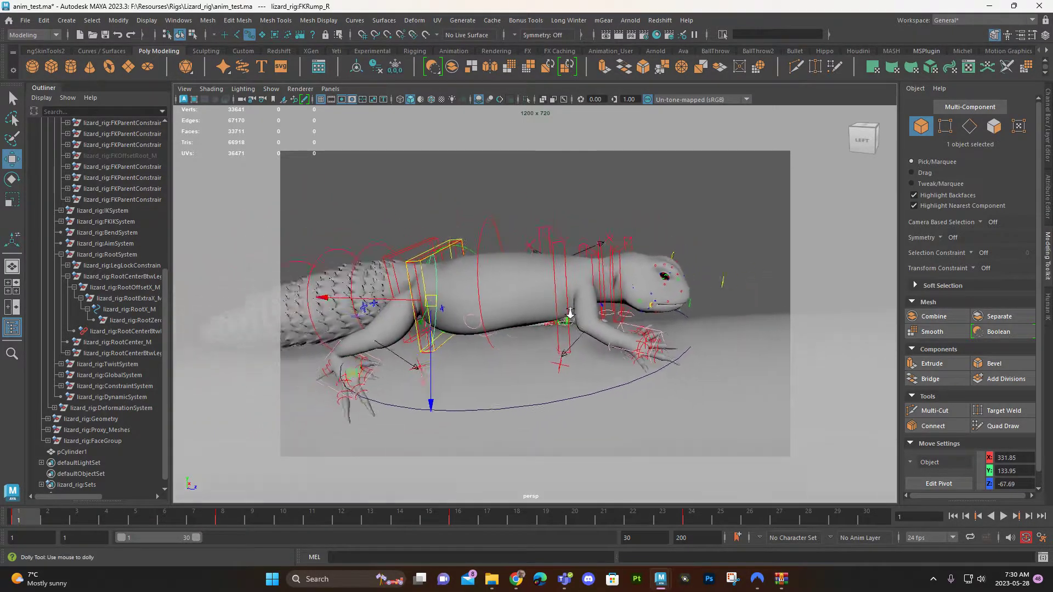
# Step: Examine the lizard's leg and foot poses from the side at frames 1 and 8
pyautogui.keyDown('alt'); pyautogui.moveTo(494, 351); pyautogui.dragTo(439, 309); pyautogui.keyUp('alt')
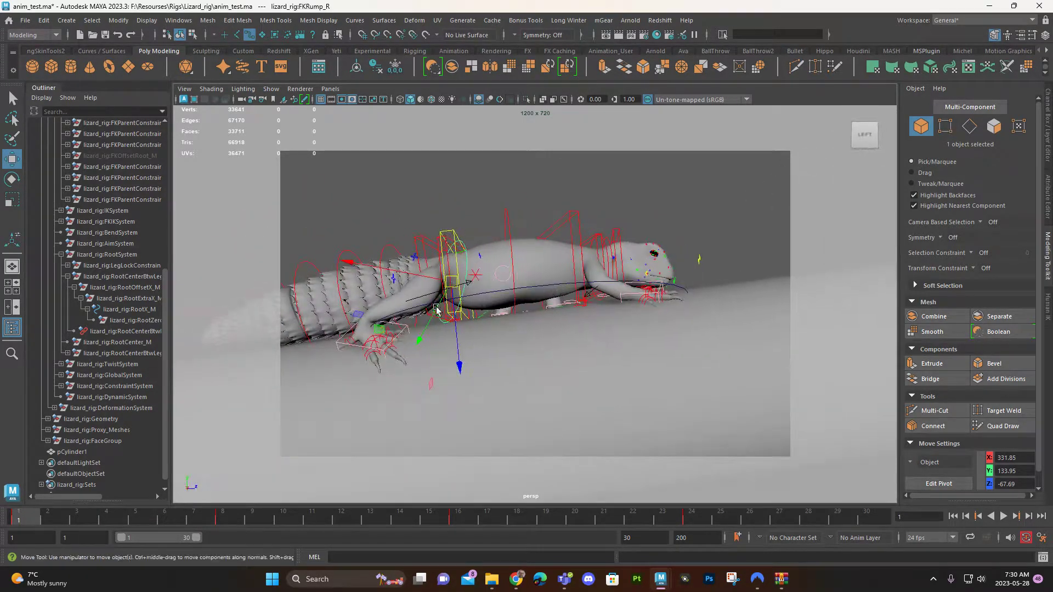
pyautogui.keyDown('alt'); pyautogui.moveTo(440, 308); pyautogui.dragTo(435, 349, button='right'); pyautogui.keyUp('alt')
pyautogui.keyDown('alt'); pyautogui.moveTo(435, 349); pyautogui.dragTo(526, 342, button='middle'); pyautogui.keyUp('alt')
pyautogui.keyDown('alt'); pyautogui.moveTo(494, 351); pyautogui.dragTo(459, 404, button='right'); pyautogui.keyUp('alt')
pyautogui.keyDown('alt'); pyautogui.moveTo(458, 404); pyautogui.dragTo(351, 403, button='middle'); pyautogui.keyUp('alt')
pyautogui.keyDown('alt'); pyautogui.moveTo(351, 404); pyautogui.dragTo(520, 335, button='right'); pyautogui.keyUp('alt')
pyautogui.keyDown('alt'); pyautogui.moveTo(520, 335); pyautogui.dragTo(496, 354); pyautogui.keyUp('alt')
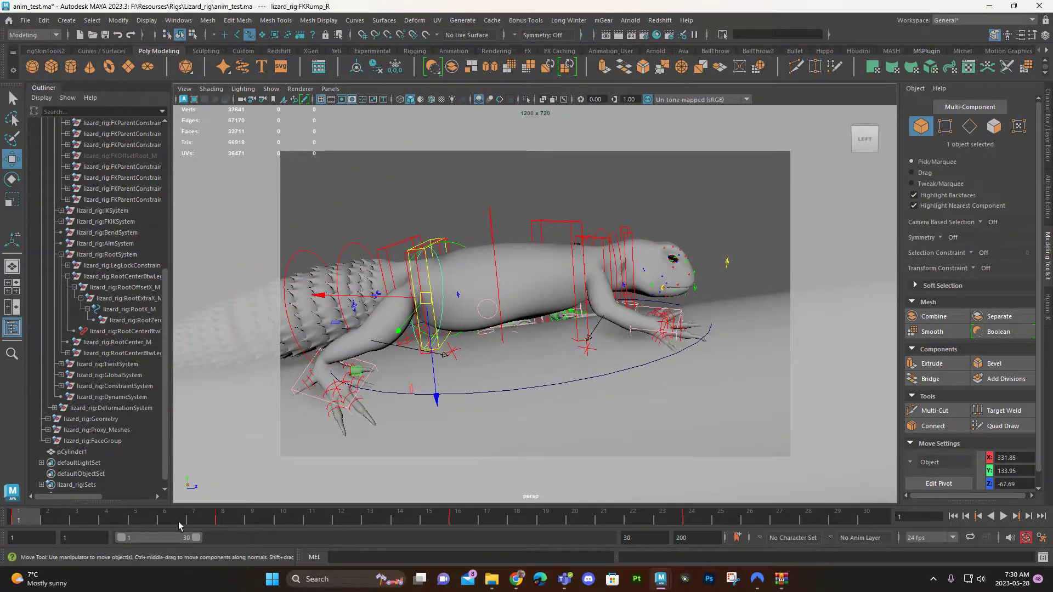
pyautogui.click(218, 514)
pyautogui.keyDown('alt'); pyautogui.moveTo(615, 417); pyautogui.dragTo(440, 454, button='middle'); pyautogui.keyUp('alt')
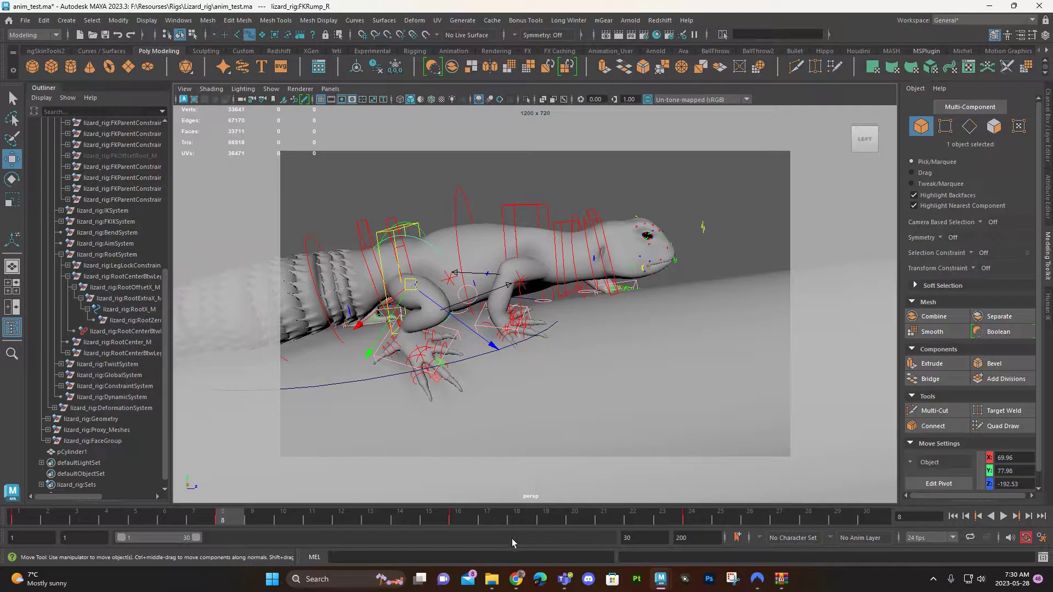
pyautogui.keyDown('alt'); pyautogui.moveTo(543, 367); pyautogui.dragTo(569, 330, button='right'); pyautogui.keyUp('alt')
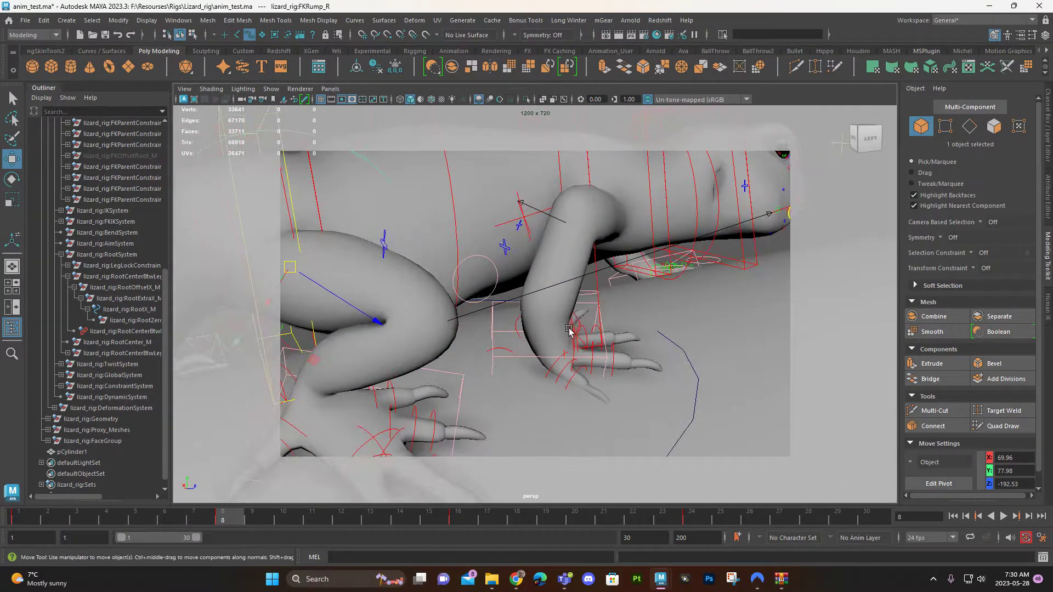
# Step: Select the RollToesFront_R control, inspect the right front foot at frames 8 and 16, and play the animation
pyautogui.press('q')
pyautogui.keyDown('alt'); pyautogui.moveTo(581, 344); pyautogui.dragTo(587, 378); pyautogui.keyUp('alt')
pyautogui.keyDown('alt'); pyautogui.moveTo(587, 378); pyautogui.dragTo(486, 390, button='right'); pyautogui.keyUp('alt')
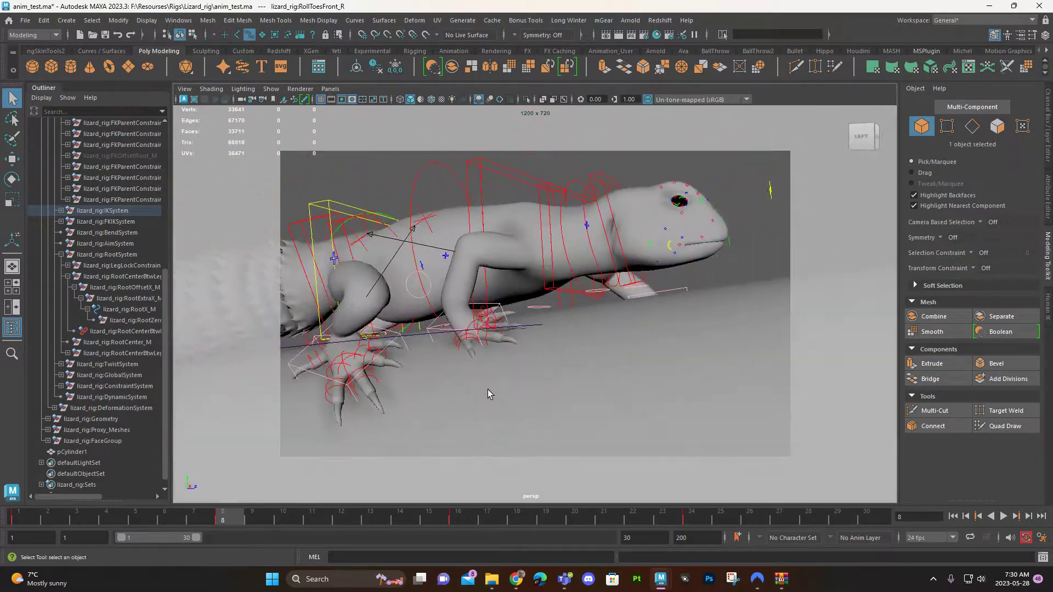
pyautogui.click(457, 514)
pyautogui.keyDown('alt'); pyautogui.moveTo(713, 389); pyautogui.dragTo(607, 301); pyautogui.keyUp('alt')
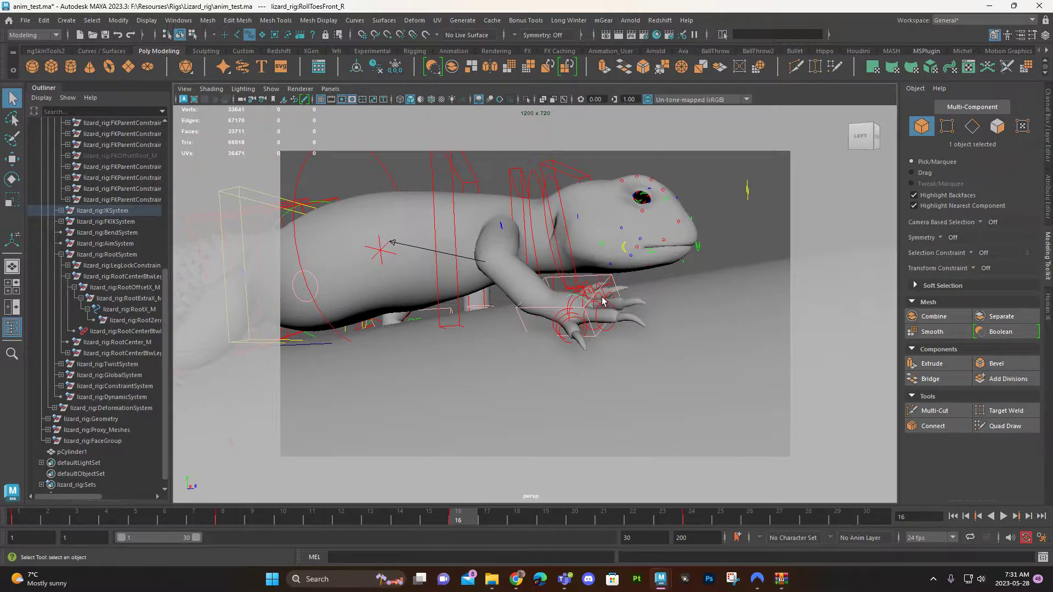
pyautogui.hotkey('alt', 'v')
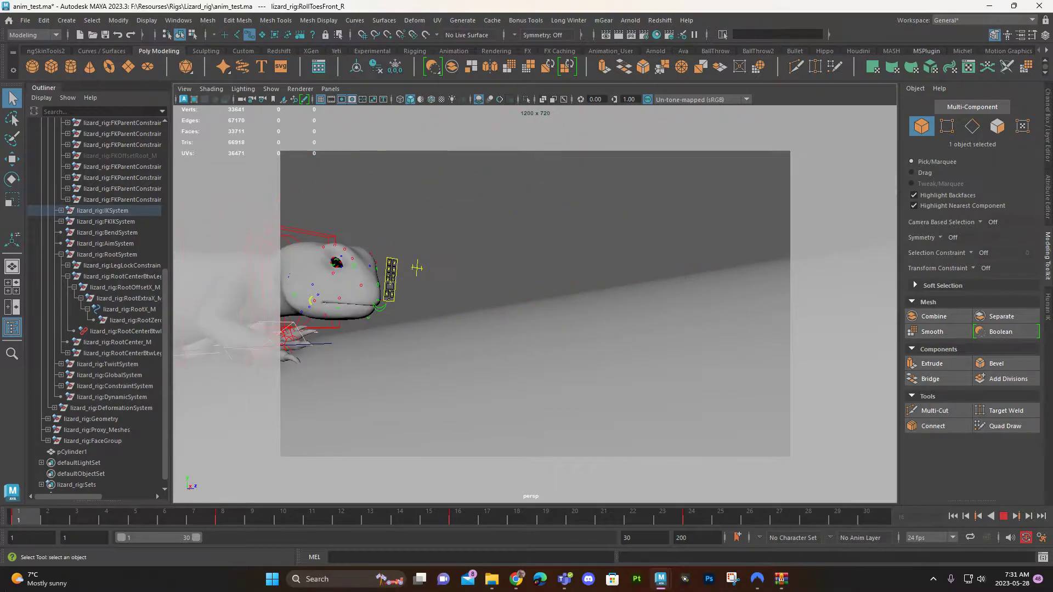
# Step: Select the FKRingFinger2_R control on the right front foot at frame 24 and show its channel values
pyautogui.click(699, 523)
pyautogui.keyDown('alt'); pyautogui.moveTo(678, 357); pyautogui.dragTo(686, 417, button='right'); pyautogui.keyUp('alt')
pyautogui.keyDown('alt'); pyautogui.moveTo(686, 417); pyautogui.dragTo(728, 381, button='middle'); pyautogui.keyUp('alt')
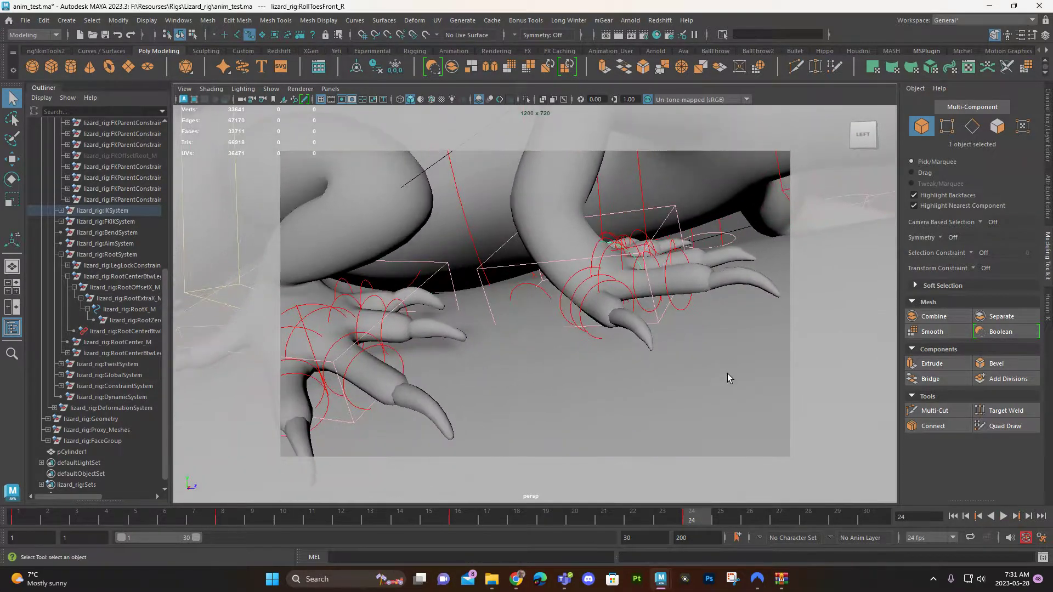
pyautogui.keyDown('alt'); pyautogui.moveTo(728, 381); pyautogui.dragTo(671, 358); pyautogui.keyUp('alt')
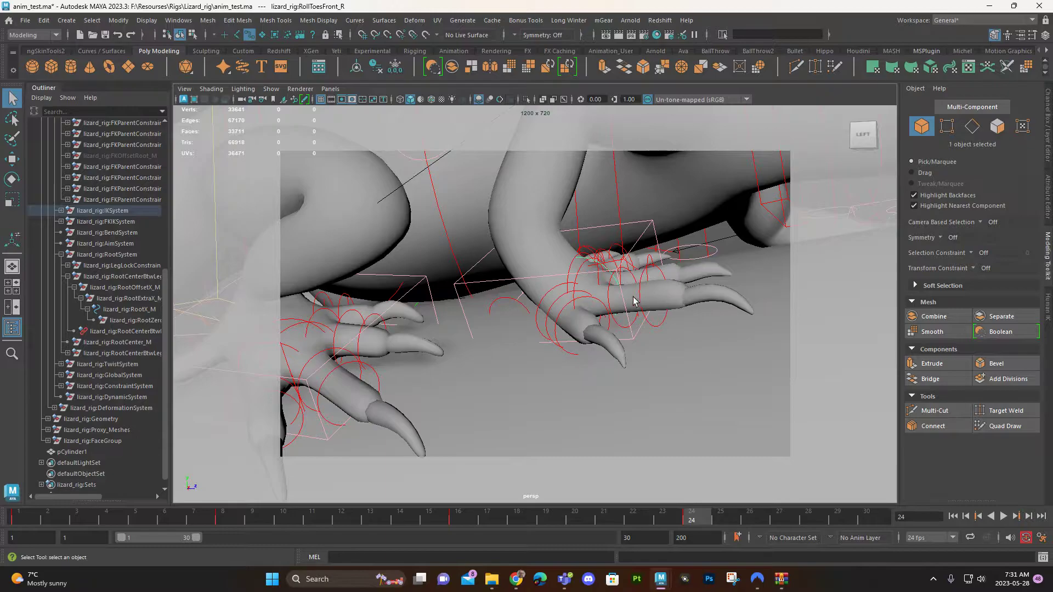
pyautogui.hotkey('ctrl', 'a')
pyautogui.hotkey('ctrl', 'a')
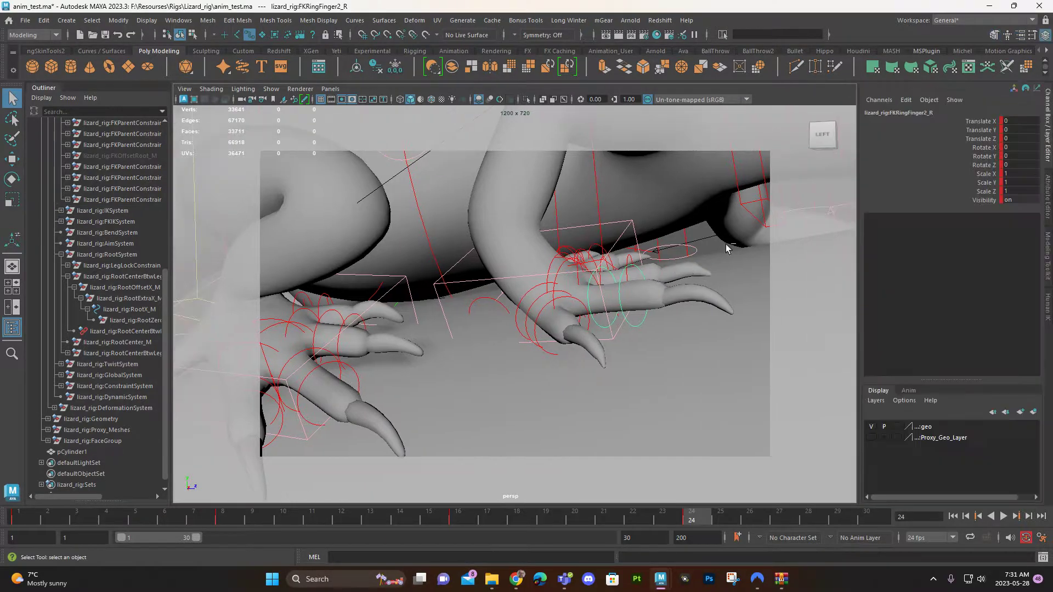
# Step: Try rotating the FKRingFinger2_R toe control at frame 24, and undo the rotation
pyautogui.keyDown('alt'); pyautogui.moveTo(630, 304); pyautogui.dragTo(568, 351); pyautogui.keyUp('alt')
pyautogui.press('e')
pyautogui.click(588, 343)
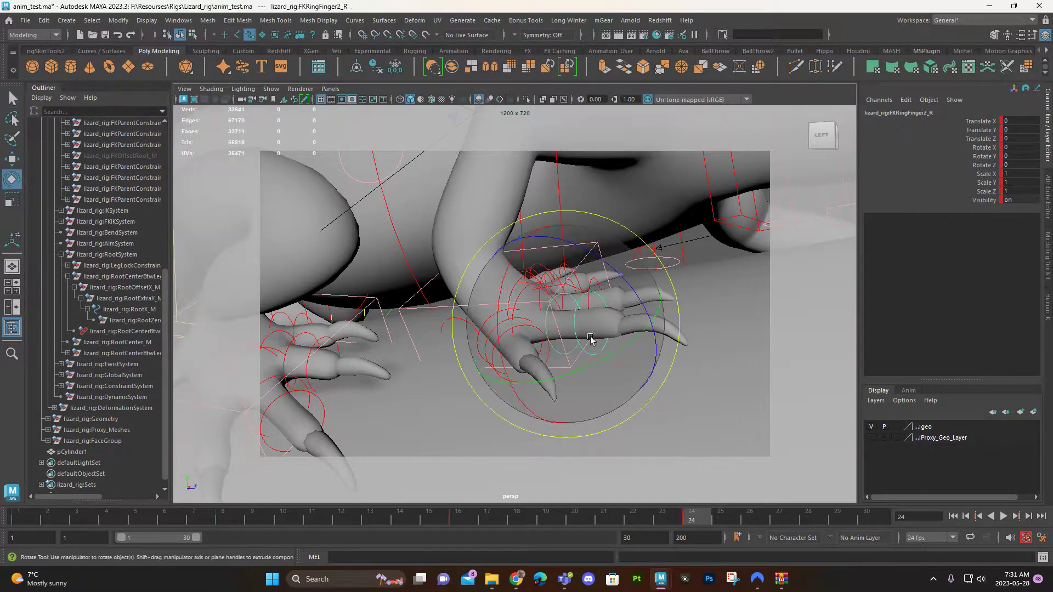
pyautogui.hotkey('ctrl', 'z')
pyautogui.hotkey('ctrl', 'z')
pyautogui.hotkey('ctrl', 'z')
pyautogui.press('q')
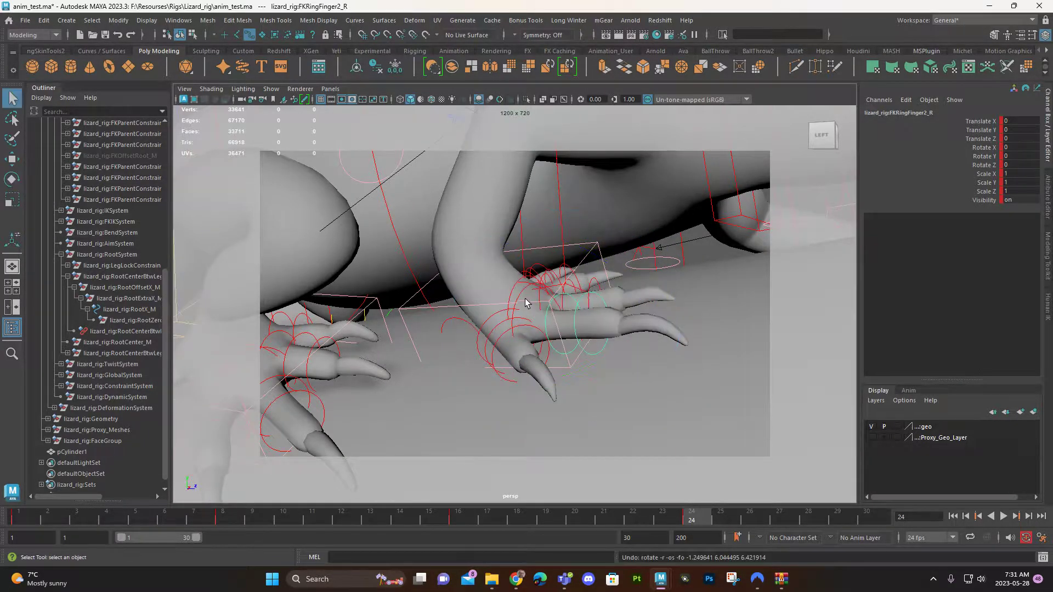
# Step: Try rotating the IKToesFront_R control at frame 24, and undo the rotation
pyautogui.click(510, 299)
pyautogui.press('e')
pyautogui.moveTo(611, 292); pyautogui.dragTo(579, 286)
pyautogui.hotkey('ctrl', 'z')
pyautogui.press('q')
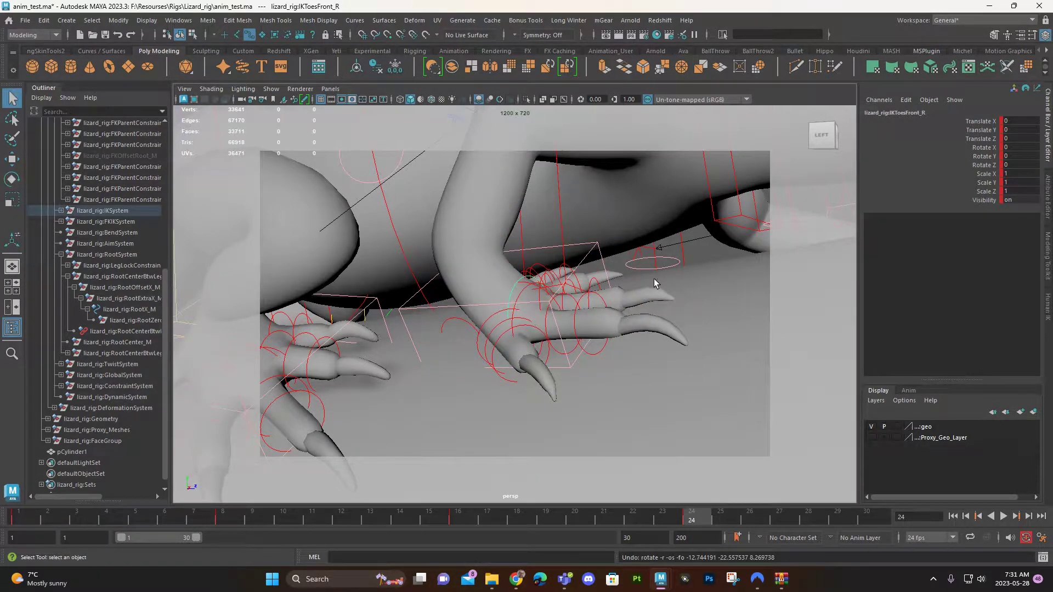
# Step: Try rotating the control at the base of the right front foot's toes from a closer angle, and undo it
pyautogui.keyDown('alt'); pyautogui.moveTo(653, 282); pyautogui.dragTo(661, 305); pyautogui.keyUp('alt')
pyautogui.keyDown('alt'); pyautogui.moveTo(660, 305); pyautogui.dragTo(667, 235, button='middle'); pyautogui.keyUp('alt')
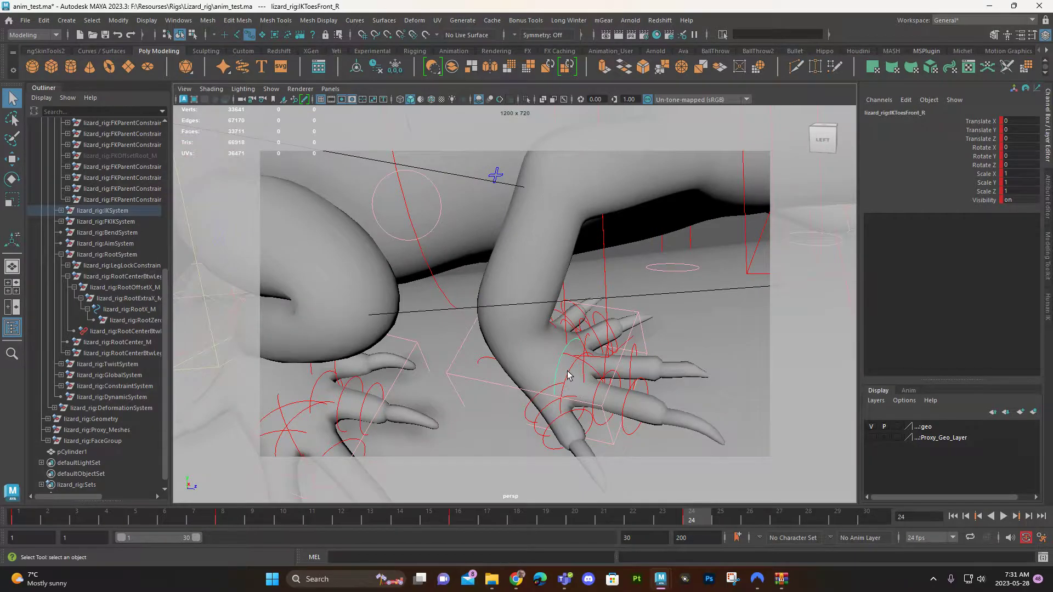
pyautogui.click(568, 376)
pyautogui.press('e')
pyautogui.moveTo(607, 370); pyautogui.dragTo(625, 387)
pyautogui.hotkey('ctrl', 'z')
# Step: At frame 24, rotate the IKLegFront_R control to about 1.7, -20.6, 41.3 and set a key
pyautogui.keyDown('alt'); pyautogui.moveTo(586, 418); pyautogui.dragTo(641, 372); pyautogui.keyUp('alt')
pyautogui.keyDown('alt'); pyautogui.moveTo(648, 340); pyautogui.dragTo(639, 364, button='middle'); pyautogui.keyUp('alt')
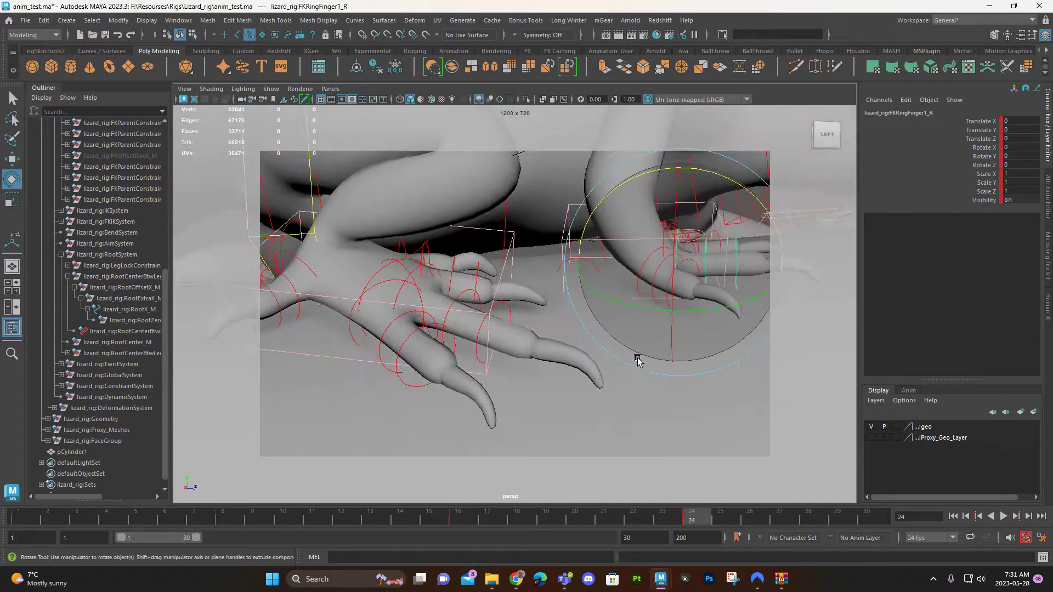
pyautogui.keyDown('alt'); pyautogui.moveTo(639, 364); pyautogui.dragTo(623, 371); pyautogui.keyUp('alt')
pyautogui.click(653, 195)
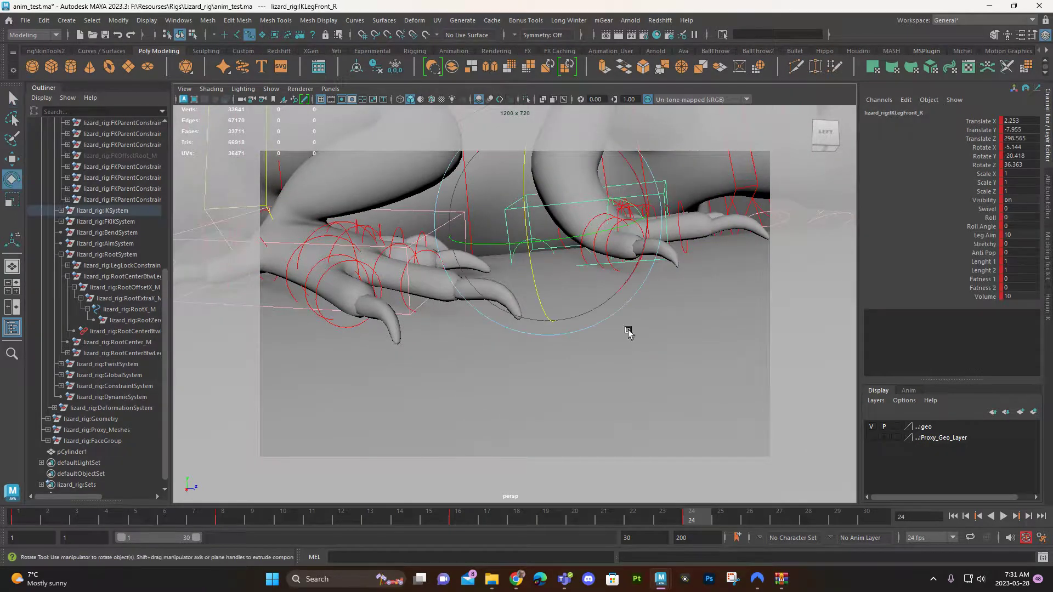
pyautogui.moveTo(634, 176); pyautogui.dragTo(522, 212)
pyautogui.press('s')
# Step: At frame 1, rotate the IKLegFront_R control to about 1.6, -21.0, 17.4 to match the foot to the ground
pyautogui.click(17, 518)
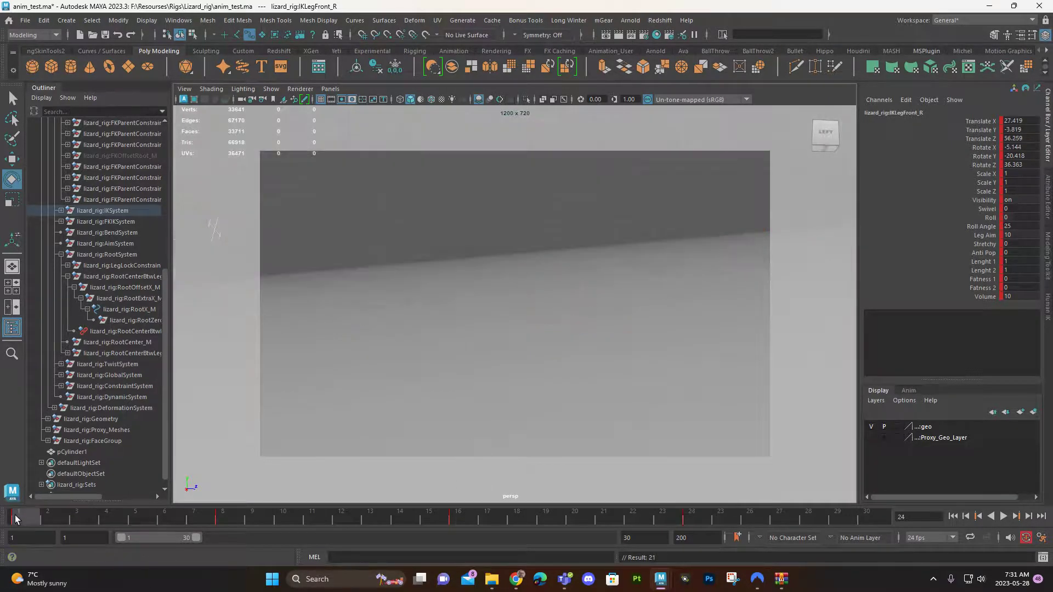
pyautogui.scroll(-5, 721, 313)
pyautogui.keyDown('alt'); pyautogui.moveTo(701, 332); pyautogui.dragTo(604, 384); pyautogui.keyUp('alt')
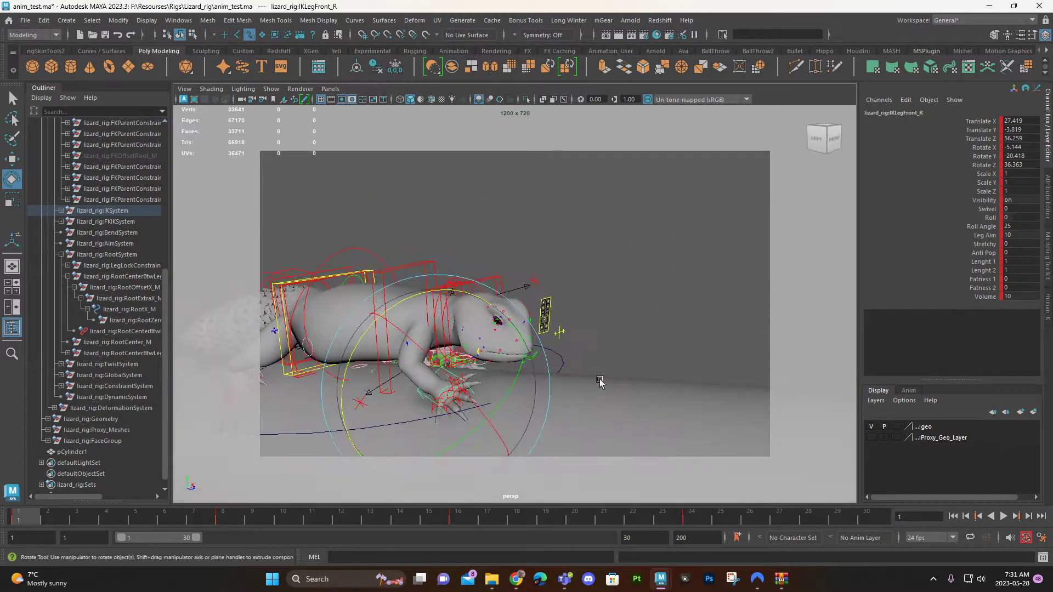
pyautogui.moveTo(451, 290); pyautogui.dragTo(471, 292)
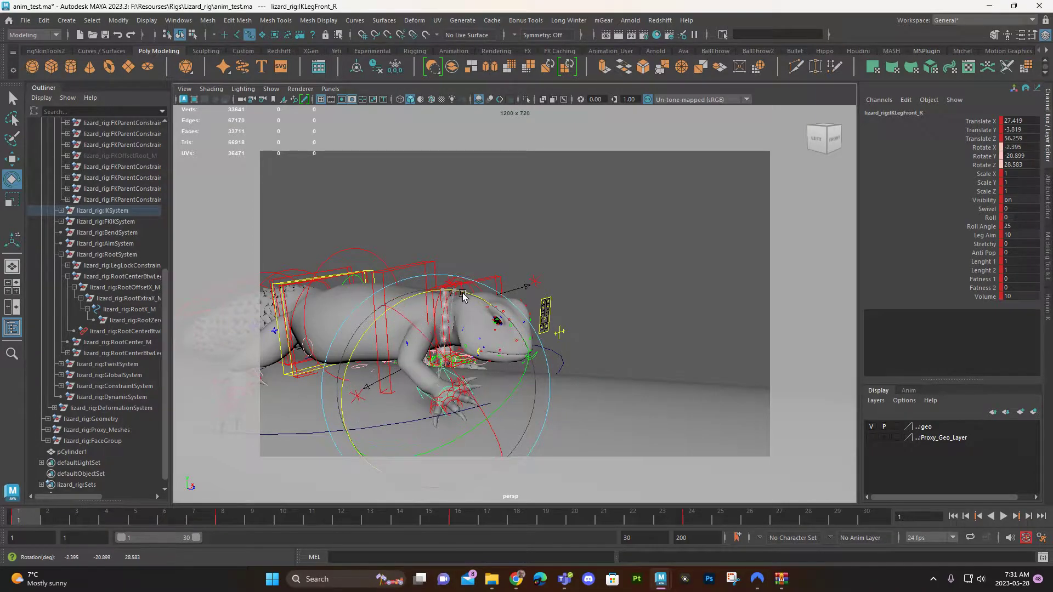
# Step: Rotate the IKLegFront_R control to about -7.3, -18.8, 34.6 at frame 8 and -3.5, -20.0, 36.0 at frame 16
pyautogui.click(221, 522)
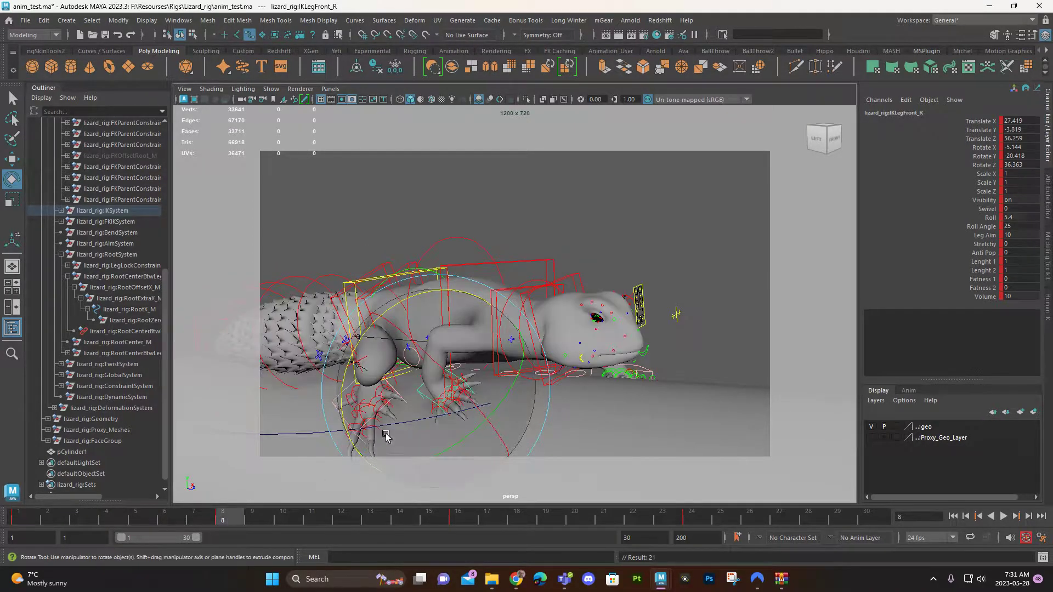
pyautogui.moveTo(462, 395); pyautogui.dragTo(438, 399)
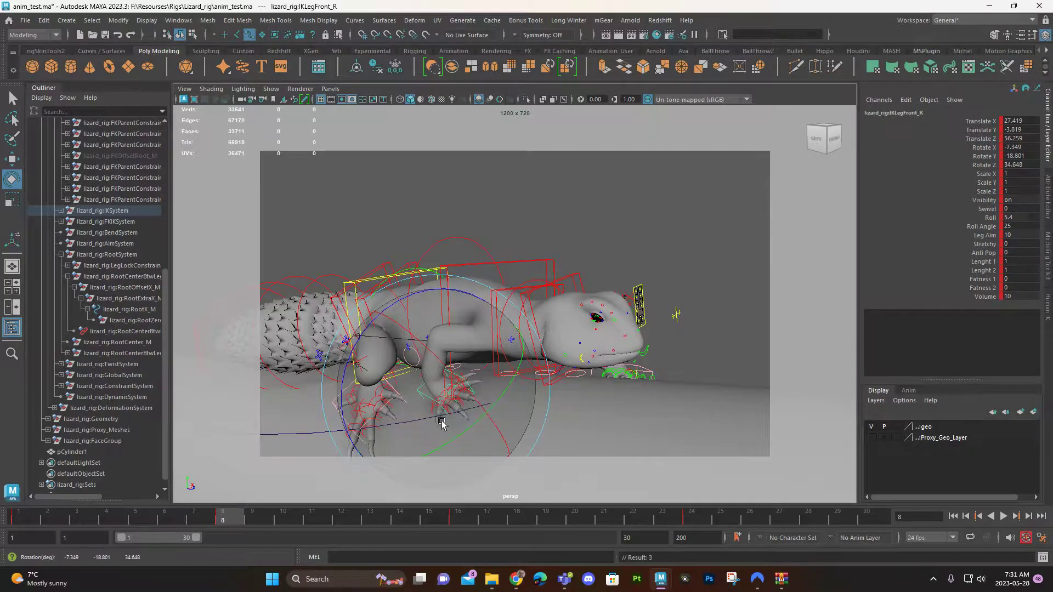
pyautogui.click(453, 520)
pyautogui.keyDown('alt'); pyautogui.moveTo(596, 304); pyautogui.dragTo(472, 356); pyautogui.keyUp('alt')
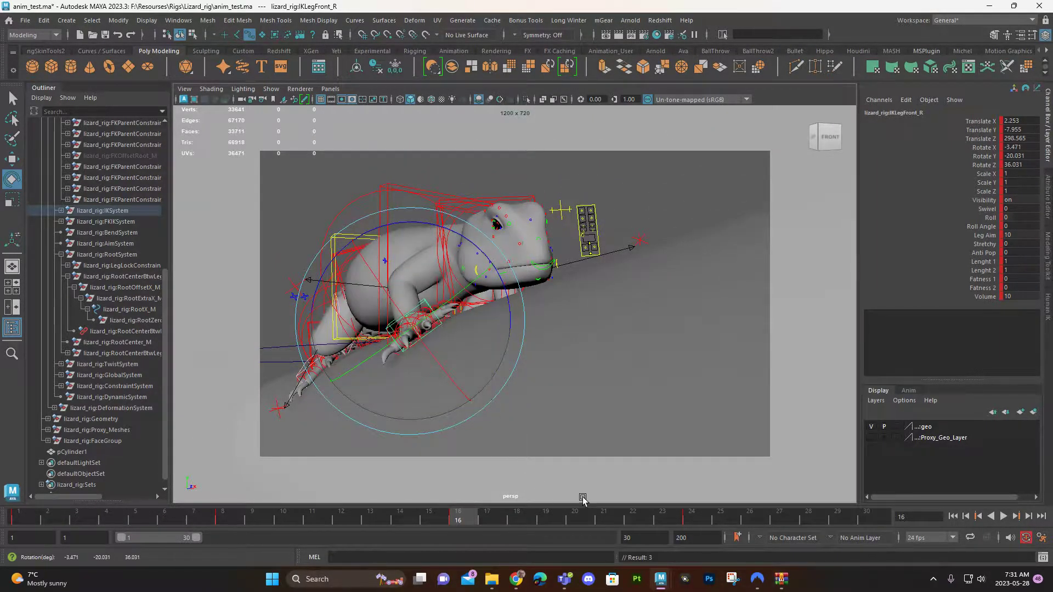
# Step: Check the front foot pose at frame 24, scrub back to frame 1, and examine the foot's contact with the ground
pyautogui.click(687, 519)
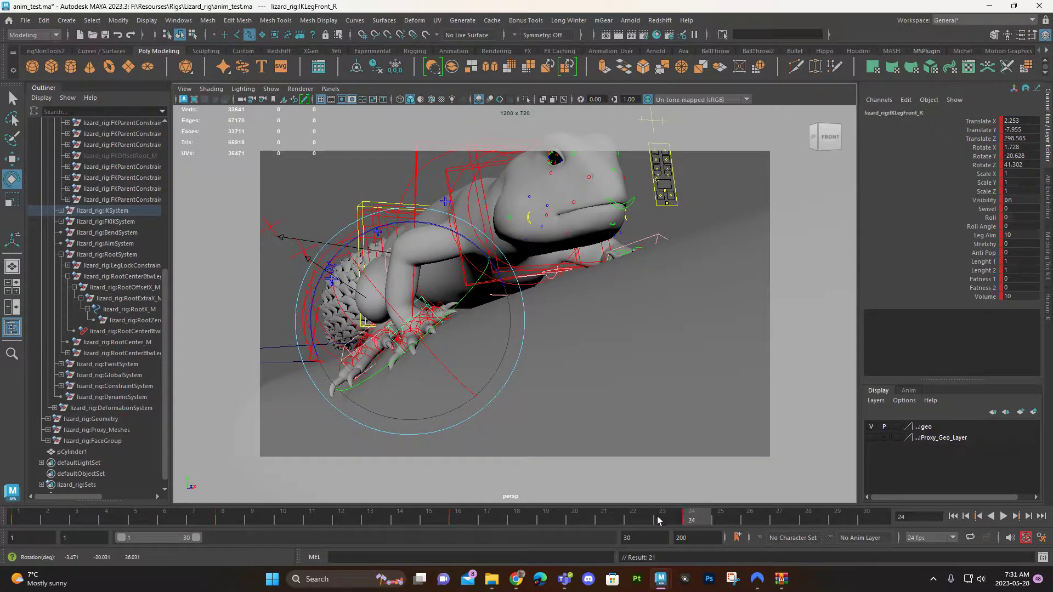
pyautogui.hotkey('alt', 'v')
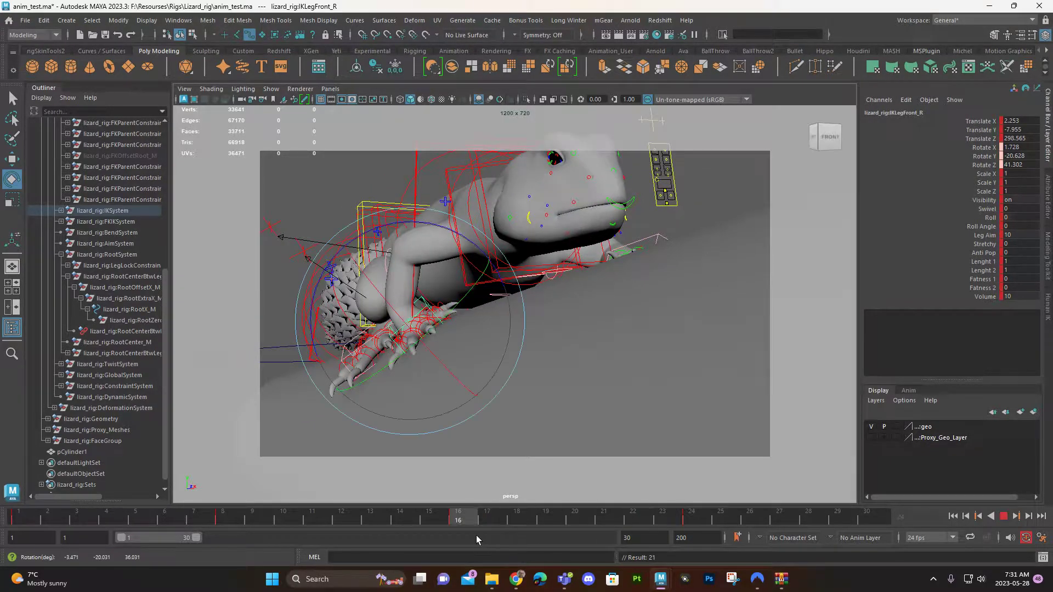
pyautogui.moveTo(468, 521); pyautogui.dragTo(7, 516)
pyautogui.keyDown('alt'); pyautogui.moveTo(508, 379); pyautogui.dragTo(497, 347); pyautogui.keyUp('alt')
pyautogui.keyDown('alt'); pyautogui.moveTo(496, 348); pyautogui.dragTo(653, 371, button='middle'); pyautogui.keyUp('alt')
pyautogui.keyDown('alt'); pyautogui.moveTo(654, 371); pyautogui.dragTo(760, 374, button='right'); pyautogui.keyUp('alt')
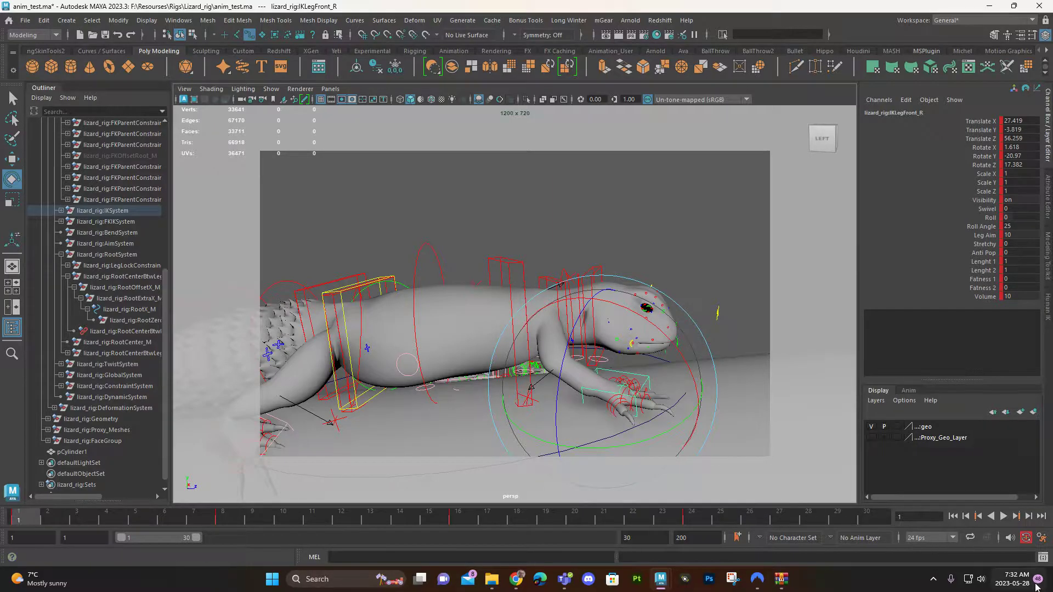
pyautogui.keyDown('alt'); pyautogui.moveTo(758, 449); pyautogui.dragTo(781, 423); pyautogui.keyUp('alt')
pyautogui.keyDown('alt'); pyautogui.moveTo(781, 423); pyautogui.dragTo(609, 400, button='middle'); pyautogui.keyUp('alt')
pyautogui.keyDown('alt'); pyautogui.moveTo(609, 401); pyautogui.dragTo(384, 437, button='right'); pyautogui.keyUp('alt')
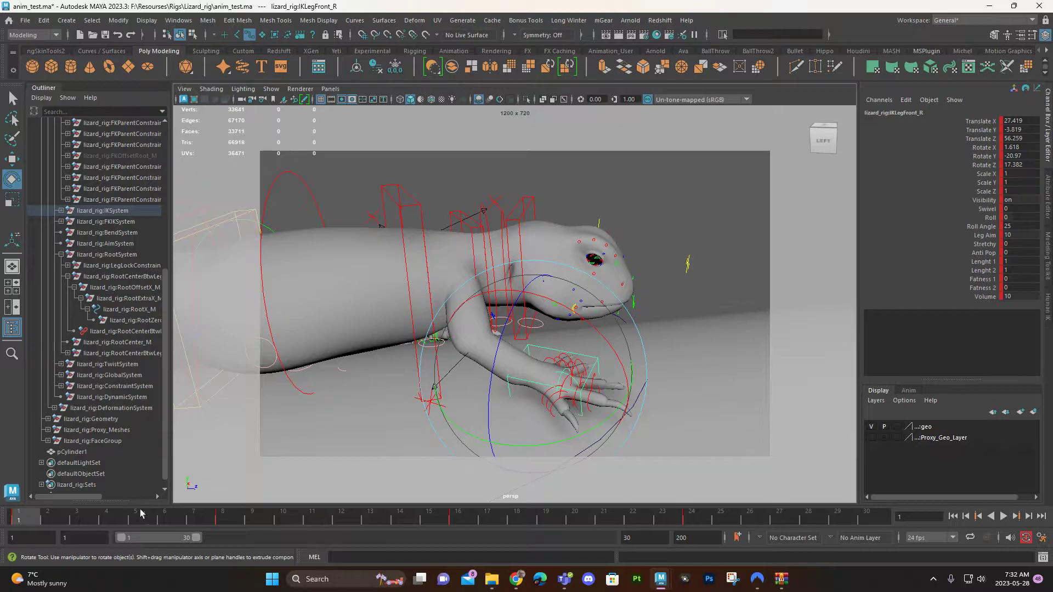
# Step: Play the walk animation repeatedly from the side view and stop it to review the foot motion
pyautogui.hotkey('alt', 'v')
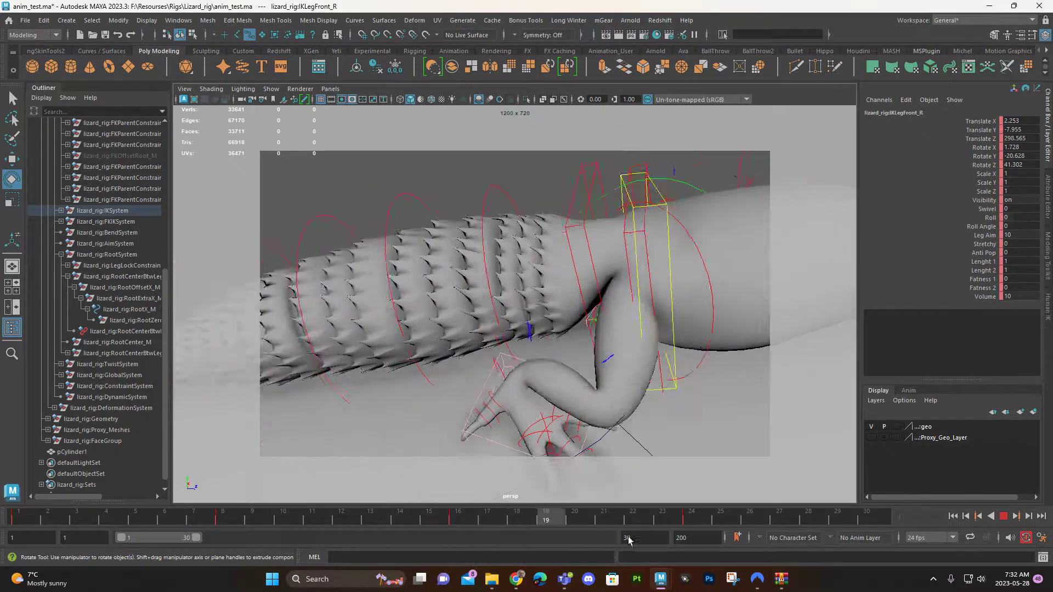
pyautogui.click(1004, 517)
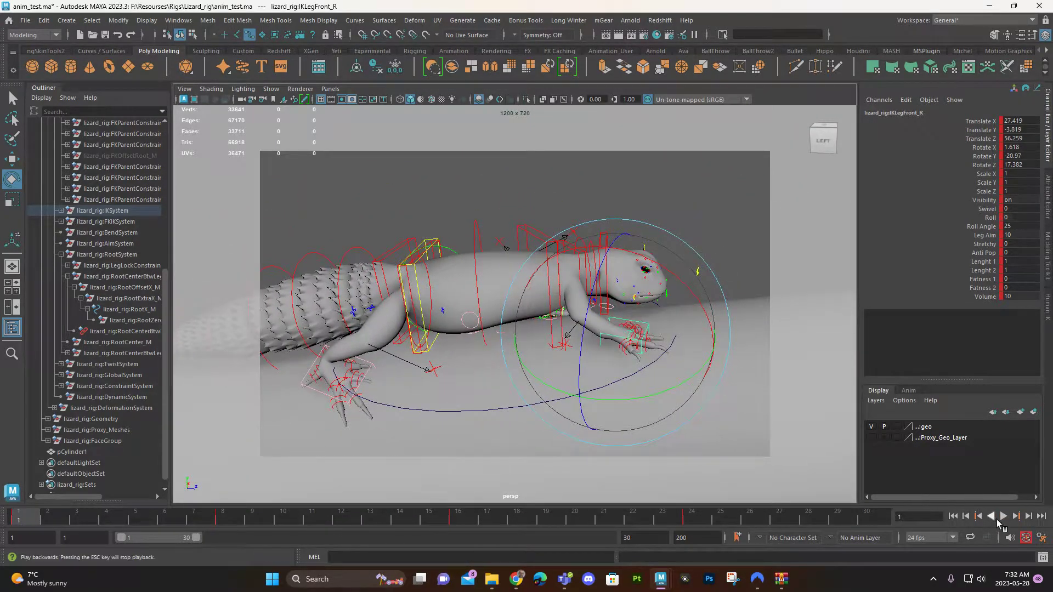
pyautogui.click(1004, 516)
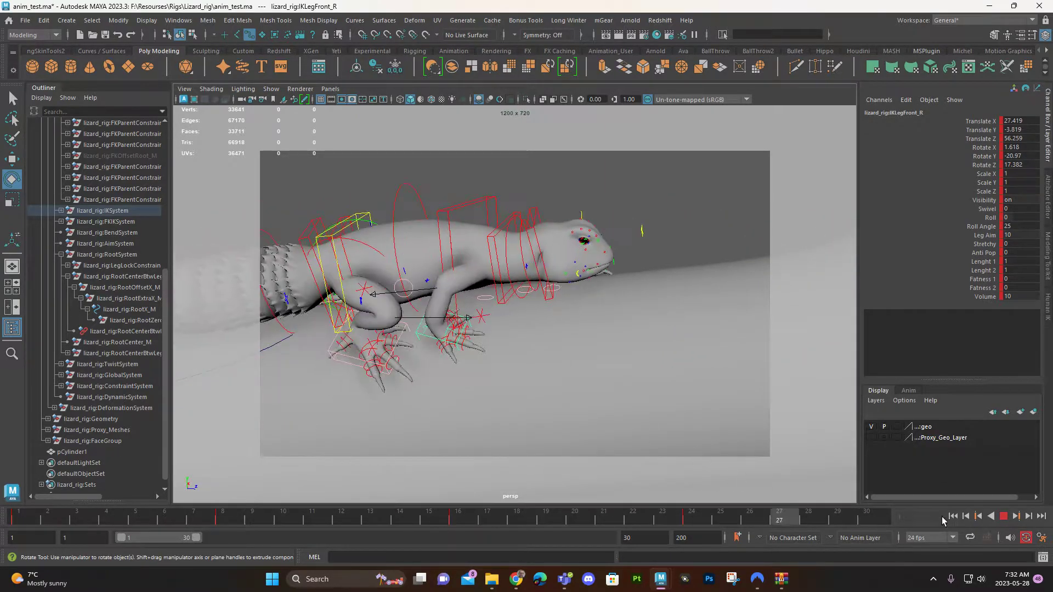
pyautogui.click(1004, 517)
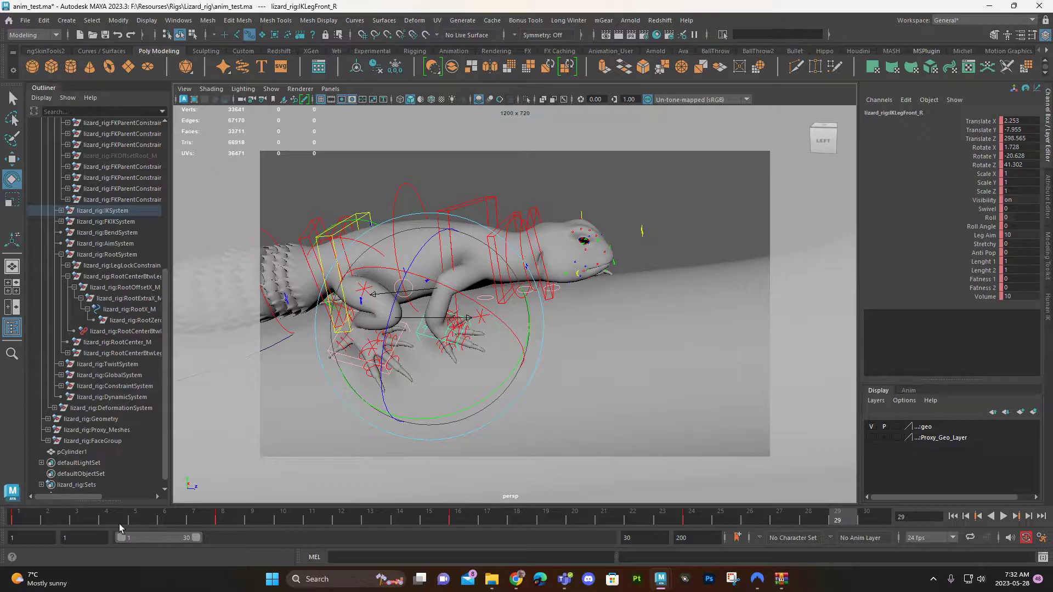
# Step: Inspect the right front foot up close at frame 4 and replay the animation to check its planted contact
pyautogui.hotkey('alt', 'v')
pyautogui.moveTo(136, 529); pyautogui.dragTo(124, 529)
pyautogui.keyDown('alt'); pyautogui.moveTo(339, 417); pyautogui.dragTo(611, 390, button='middle'); pyautogui.keyUp('alt')
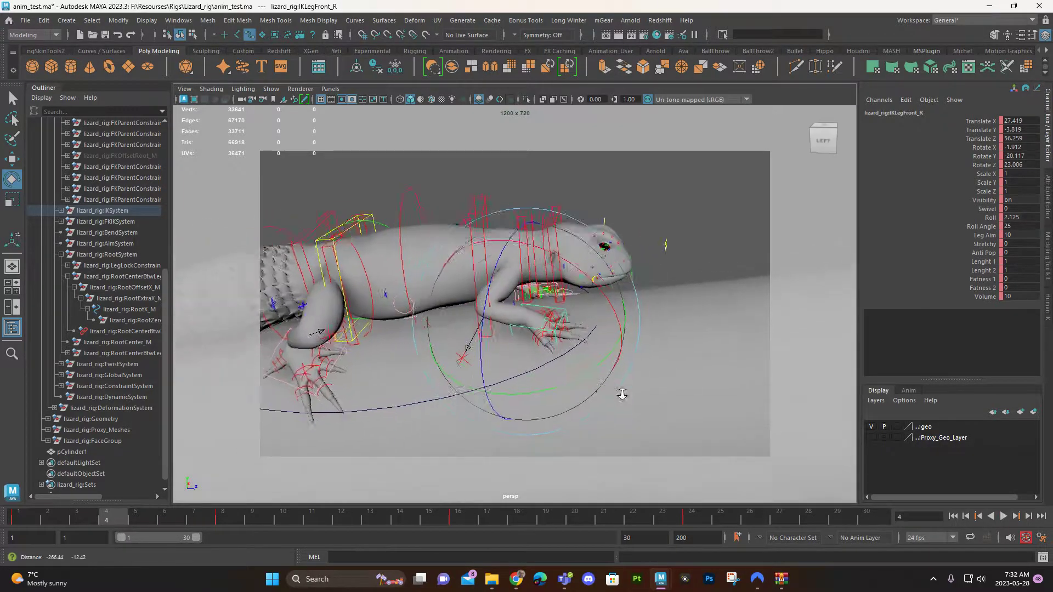
pyautogui.keyDown('alt'); pyautogui.moveTo(611, 390); pyautogui.dragTo(687, 393, button='right'); pyautogui.keyUp('alt')
pyautogui.keyDown('alt'); pyautogui.moveTo(352, 443); pyautogui.dragTo(300, 447); pyautogui.keyUp('alt')
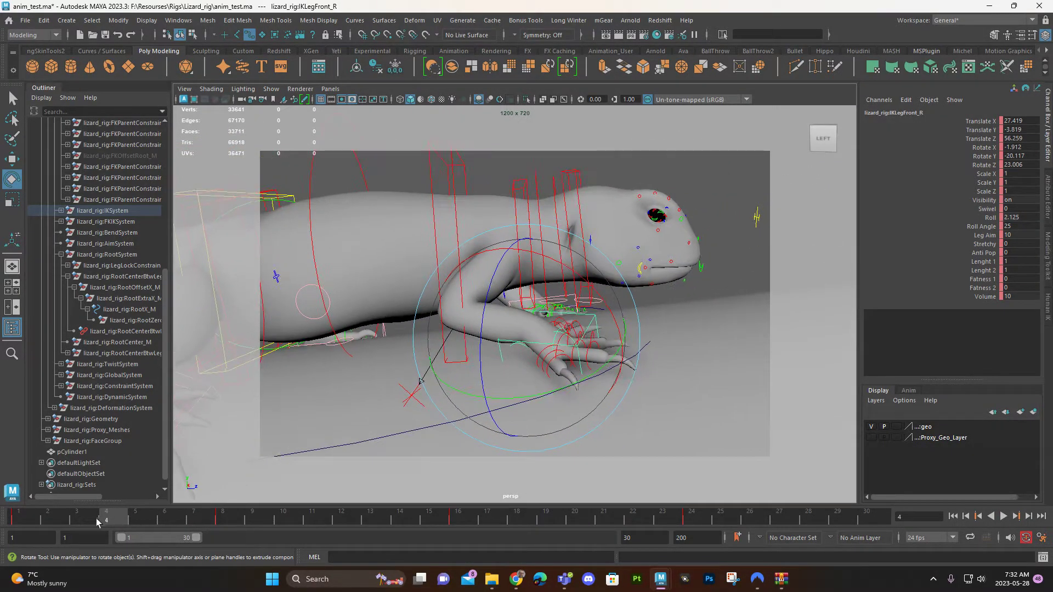
pyautogui.hotkey('alt', 'v')
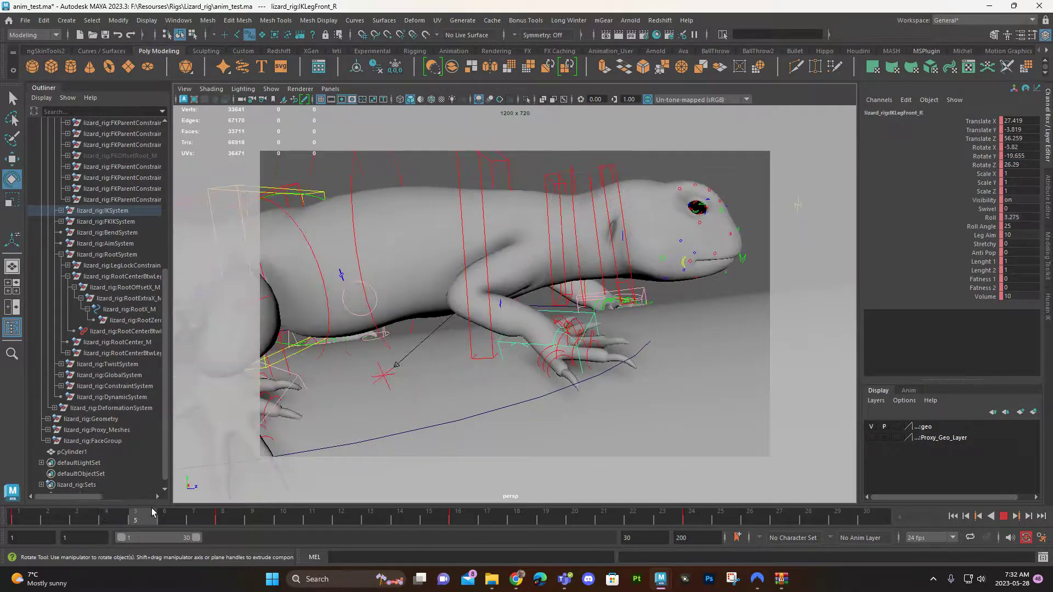
pyautogui.hotkey('alt', 'v')
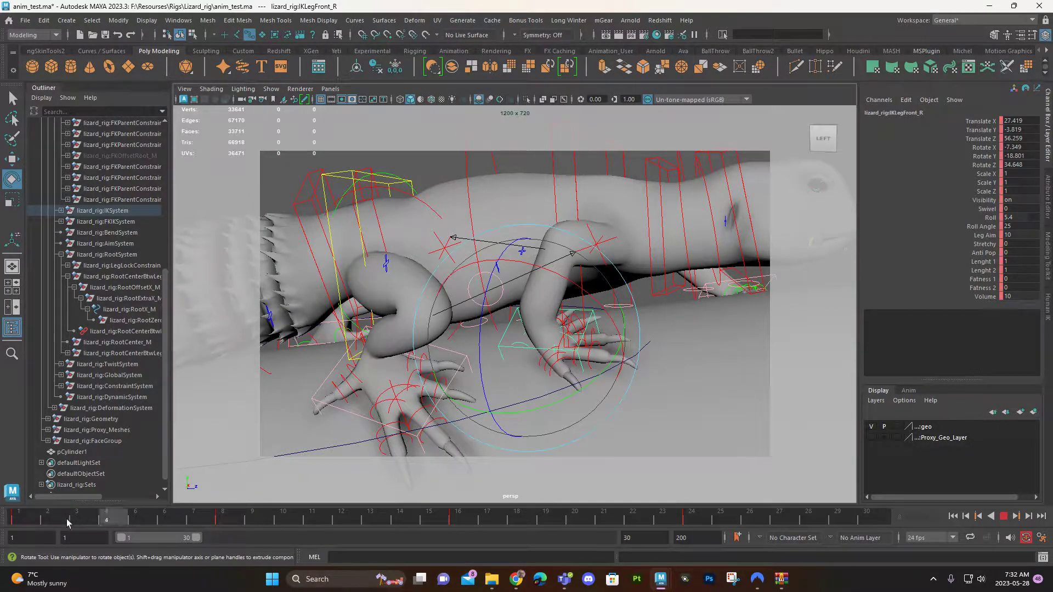
pyautogui.hotkey('alt', 'v')
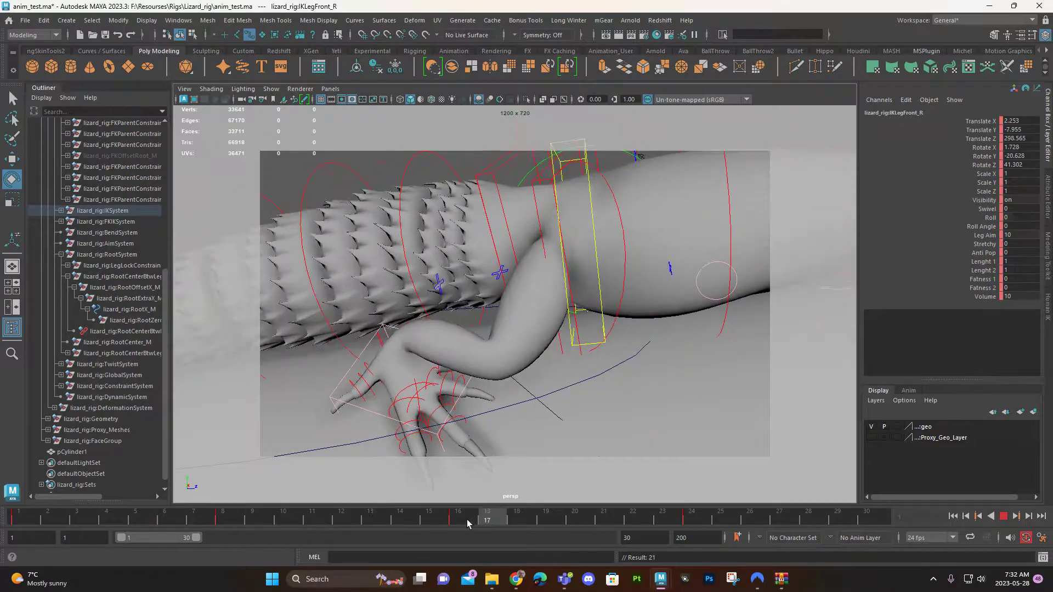
# Step: Inspect the right front foot at frame 8 from the side, replay the walk, and return to frame 1
pyautogui.hotkey('alt', 'v')
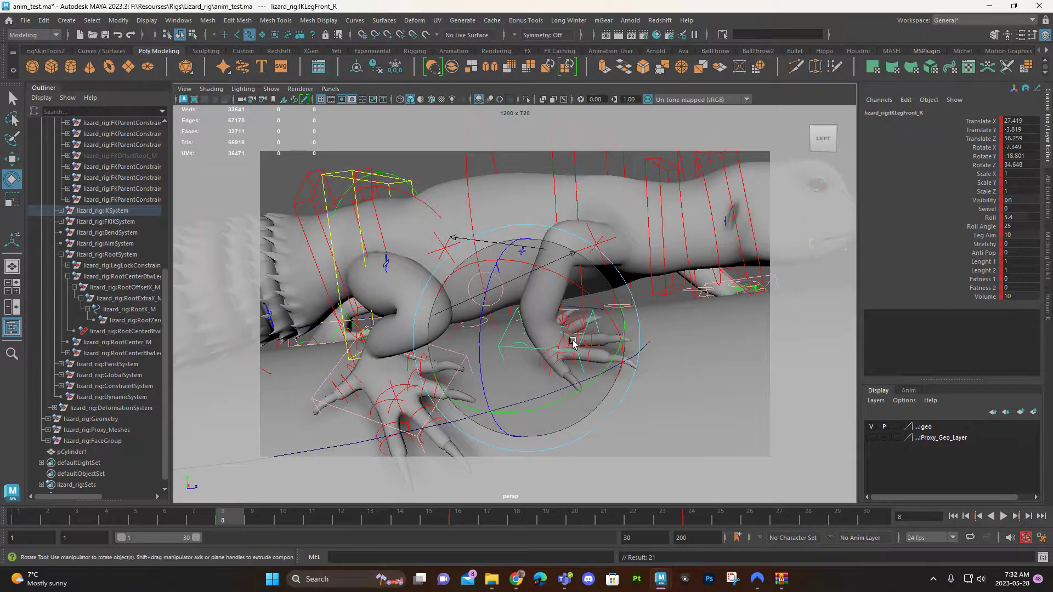
pyautogui.keyDown('alt'); pyautogui.moveTo(573, 342); pyautogui.dragTo(616, 360, button='right'); pyautogui.keyUp('alt')
pyautogui.moveTo(616, 360)
pyautogui.keyDown('alt'); pyautogui.mouseDown()
pyautogui.moveTo(623, 341)
pyautogui.moveTo(611, 364)
pyautogui.mouseUp(); pyautogui.keyUp('alt')
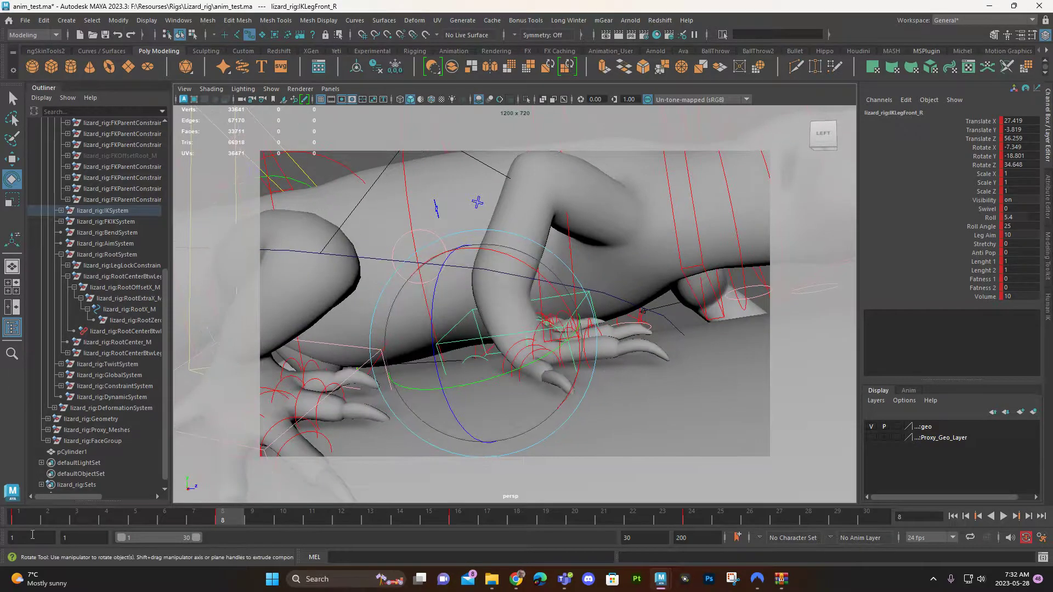
pyautogui.hotkey('alt', 'v')
pyautogui.click(30, 515)
pyautogui.keyDown('alt'); pyautogui.moveTo(435, 391); pyautogui.dragTo(748, 335, button='middle'); pyautogui.keyUp('alt')
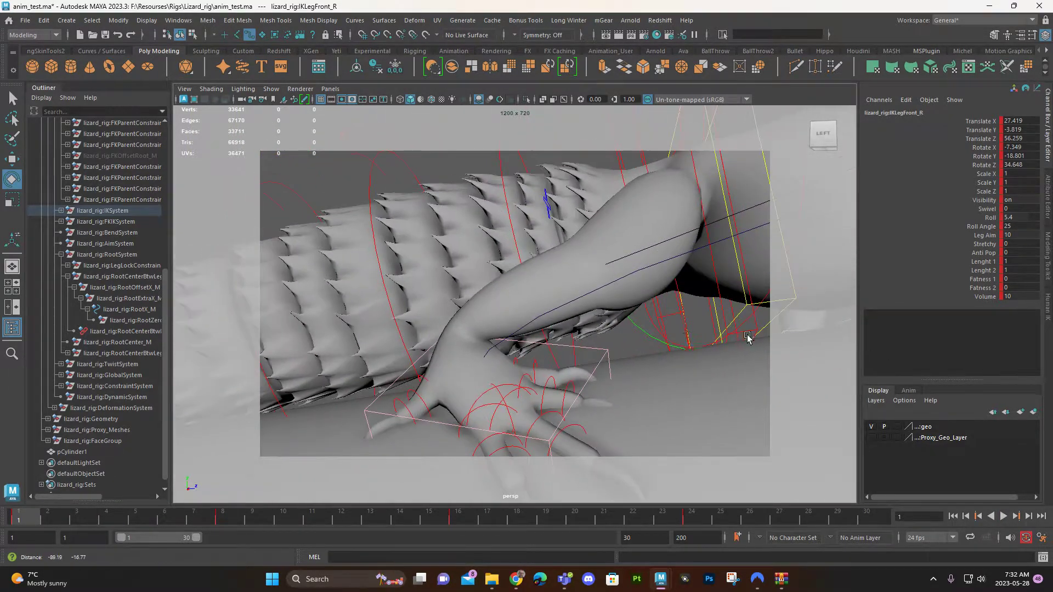
# Step: Select the right hind foot's IKLeg_R control and examine the foot's pose from several angles at frame 1
pyautogui.click(584, 348)
pyautogui.keyDown('alt'); pyautogui.moveTo(823, 266); pyautogui.dragTo(785, 323); pyautogui.keyUp('alt')
pyautogui.keyDown('alt'); pyautogui.moveTo(784, 324); pyautogui.dragTo(648, 337, button='right'); pyautogui.keyUp('alt')
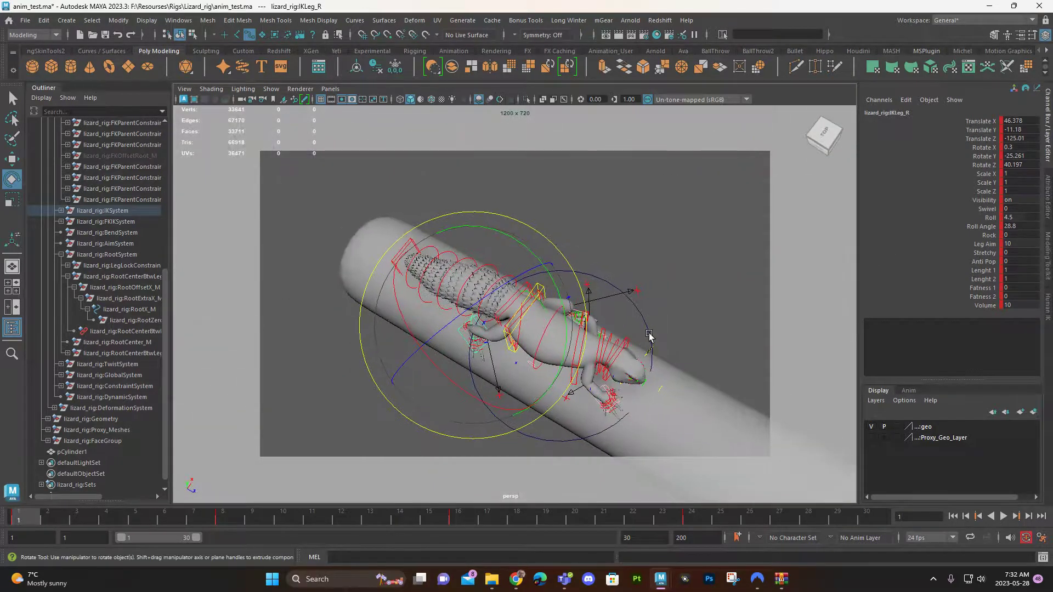
pyautogui.keyDown('alt'); pyautogui.moveTo(648, 338); pyautogui.dragTo(560, 364); pyautogui.keyUp('alt')
pyautogui.keyDown('alt'); pyautogui.moveTo(466, 384); pyautogui.dragTo(524, 342); pyautogui.keyUp('alt')
pyautogui.keyDown('alt'); pyautogui.moveTo(524, 341); pyautogui.dragTo(656, 344, button='right'); pyautogui.keyUp('alt')
pyautogui.keyDown('alt'); pyautogui.moveTo(527, 373); pyautogui.dragTo(511, 343); pyautogui.keyUp('alt')
pyautogui.keyDown('alt'); pyautogui.moveTo(511, 343); pyautogui.dragTo(509, 340, button='middle'); pyautogui.keyUp('alt')
pyautogui.keyDown('alt'); pyautogui.moveTo(509, 341); pyautogui.dragTo(565, 344, button='right'); pyautogui.keyUp('alt')
# Step: At frame 4, move IKLeg_R to about 4.7, 8.7, 12.0 and rotate it to about -4.5, -29.2, 15.1
pyautogui.moveTo(80, 514); pyautogui.dragTo(106, 517)
pyautogui.keyDown('alt'); pyautogui.moveTo(290, 427); pyautogui.dragTo(421, 377); pyautogui.keyUp('alt')
pyautogui.press('w')
pyautogui.moveTo(573, 320); pyautogui.dragTo(541, 299)
pyautogui.press('e')
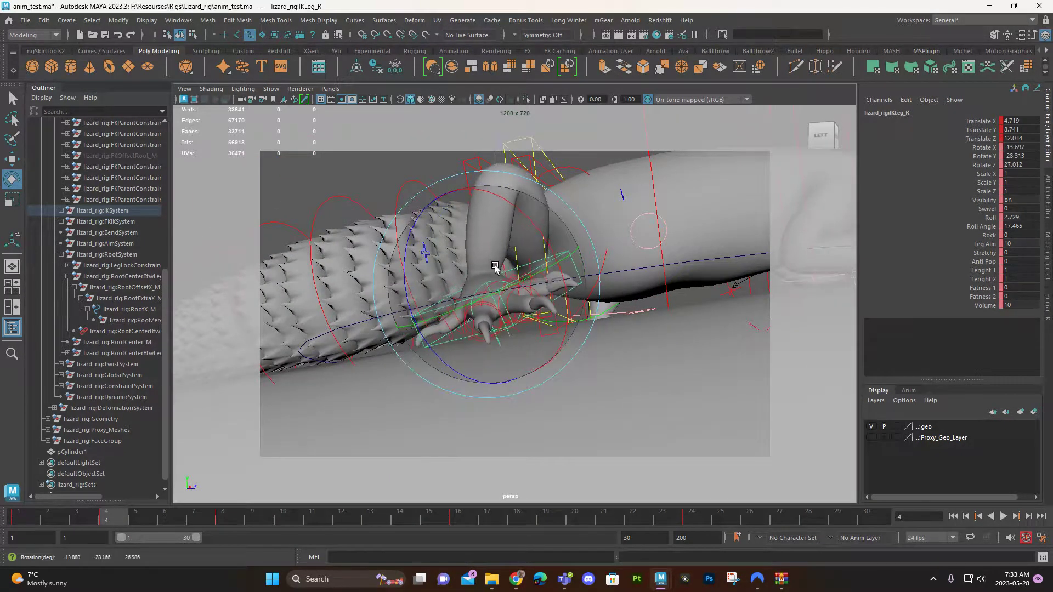
pyautogui.moveTo(441, 341); pyautogui.dragTo(550, 326)
pyautogui.keyDown('alt'); pyautogui.moveTo(551, 325); pyautogui.dragTo(578, 379); pyautogui.keyUp('alt')
pyautogui.keyDown('alt'); pyautogui.moveTo(579, 378); pyautogui.dragTo(494, 325, button='middle'); pyautogui.keyUp('alt')
pyautogui.keyDown('alt'); pyautogui.moveTo(493, 325); pyautogui.dragTo(666, 356, button='right'); pyautogui.keyUp('alt')
pyautogui.keyDown('alt'); pyautogui.moveTo(666, 357); pyautogui.dragTo(627, 285, button='middle'); pyautogui.keyUp('alt')
# Step: Spread the right hind foot's central toes at frame 4 by rotating their base controls, with FKMiddleToe11_R's Rotate Y at about -11
pyautogui.press('q')
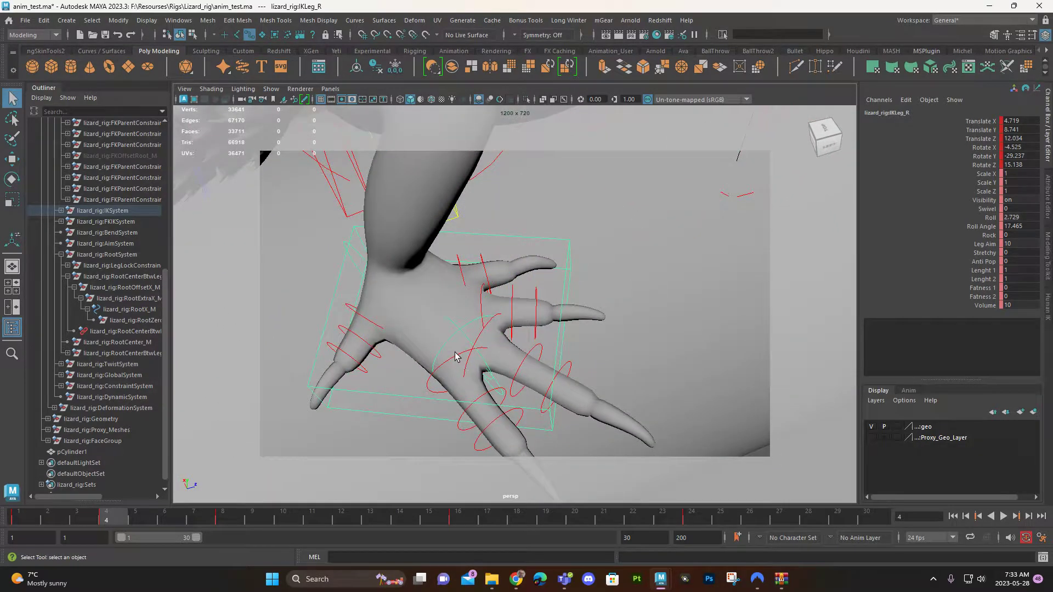
pyautogui.click(455, 356)
pyautogui.press('e')
pyautogui.moveTo(527, 434); pyautogui.dragTo(494, 392)
pyautogui.click(492, 327)
pyautogui.press('e')
pyautogui.press('q')
pyautogui.click(482, 304)
pyautogui.press('e')
pyautogui.scroll(3, 515, 348)
# Step: Swing the right hind foot's pinky toe outward at frame 4 by rotating FKPinkyToe11_R to about 30.6 in Y
pyautogui.press('q')
pyautogui.click(433, 260)
pyautogui.click(438, 259)
pyautogui.press('e')
pyautogui.moveTo(502, 338); pyautogui.dragTo(460, 298)
pyautogui.press('q')
pyautogui.press('e')
pyautogui.moveTo(496, 373); pyautogui.dragTo(548, 348)
pyautogui.press('q')
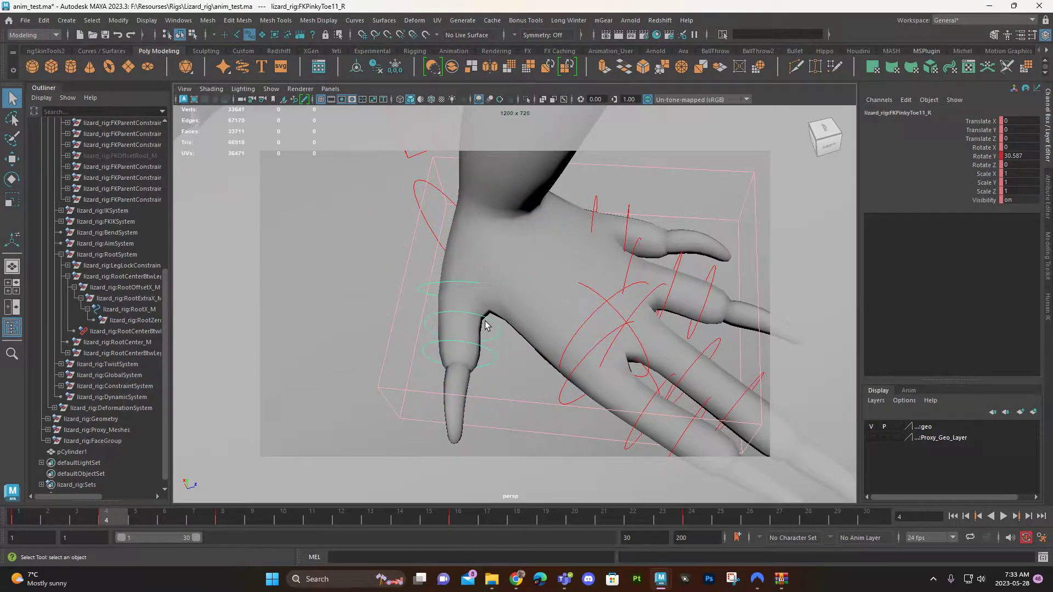
# Step: Select the right hind foot's toe joint controls together and curl them at frame 4 to about 6.7, -2.3, -18.9
pyautogui.keyDown('alt'); pyautogui.moveTo(568, 372); pyautogui.dragTo(514, 330); pyautogui.keyUp('alt')
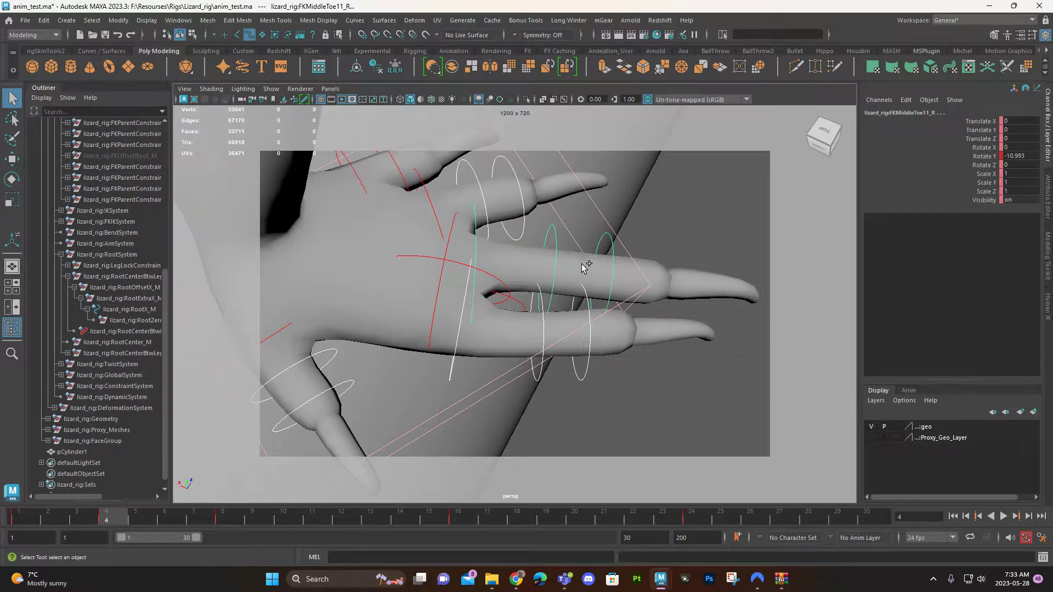
pyautogui.keyDown('alt'); pyautogui.moveTo(593, 196); pyautogui.dragTo(414, 313); pyautogui.keyUp('alt')
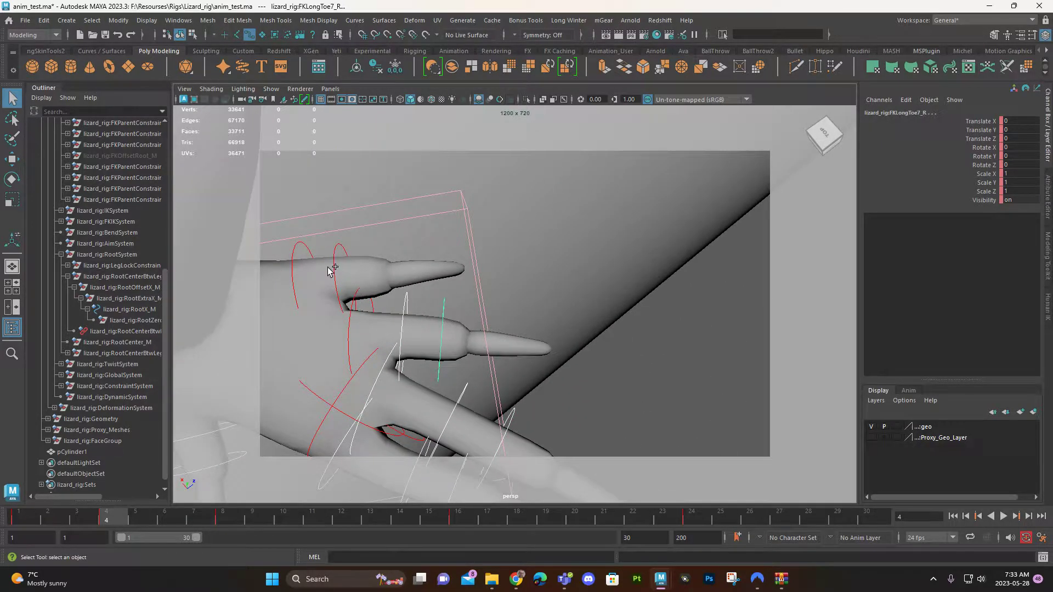
pyautogui.keyDown('alt'); pyautogui.moveTo(371, 269); pyautogui.dragTo(526, 346); pyautogui.keyUp('alt')
pyautogui.press('e')
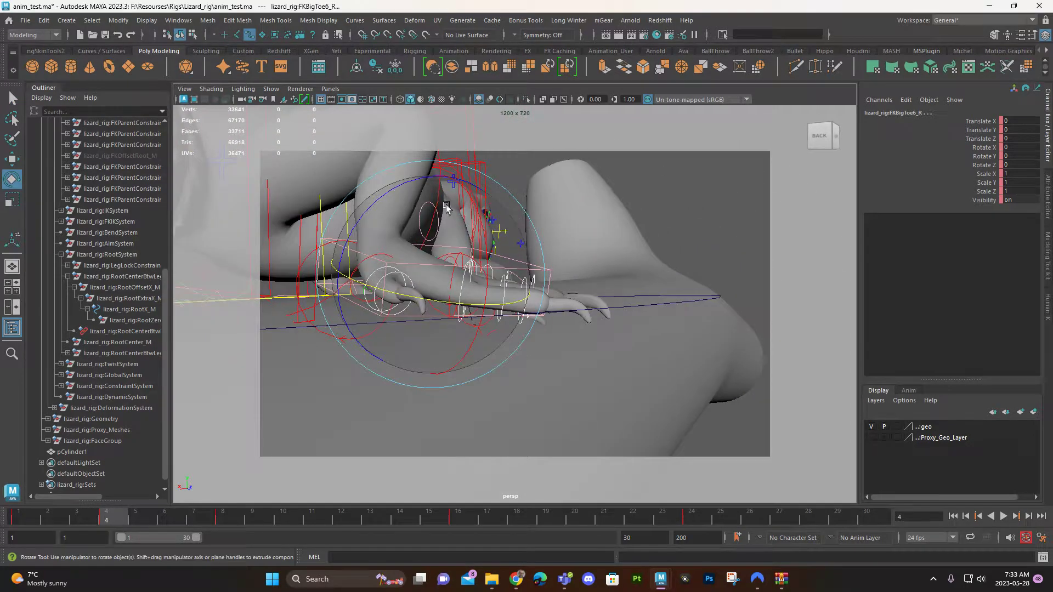
pyautogui.moveTo(416, 187); pyautogui.dragTo(446, 248)
pyautogui.keyDown('alt'); pyautogui.moveTo(446, 248); pyautogui.dragTo(573, 284); pyautogui.keyUp('alt')
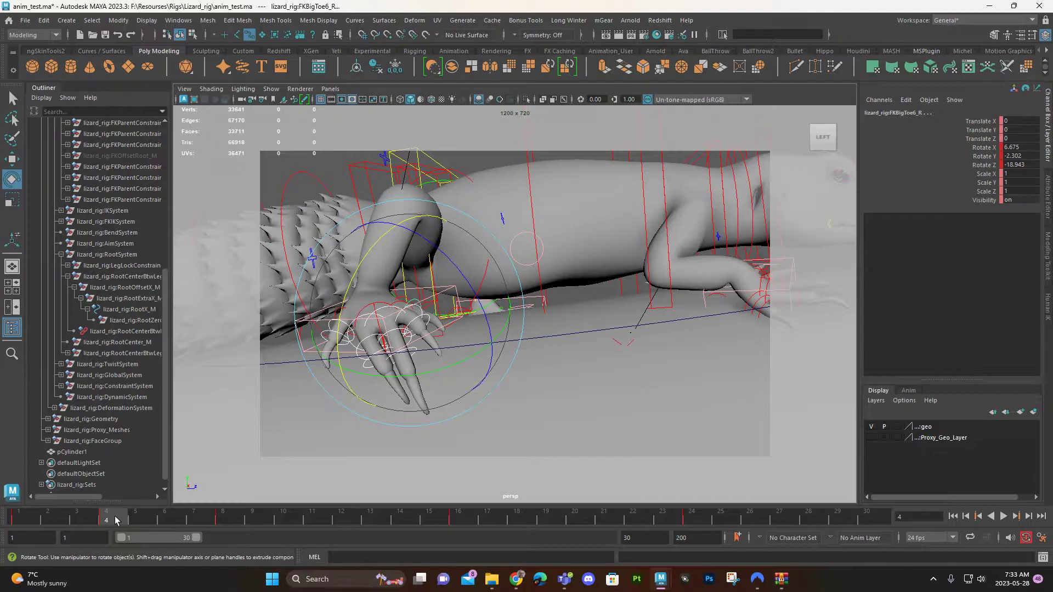
# Step: Play the walk animation and scrub around frame 2 to examine how the right hind foot lifts off
pyautogui.hotkey('alt', 'v')
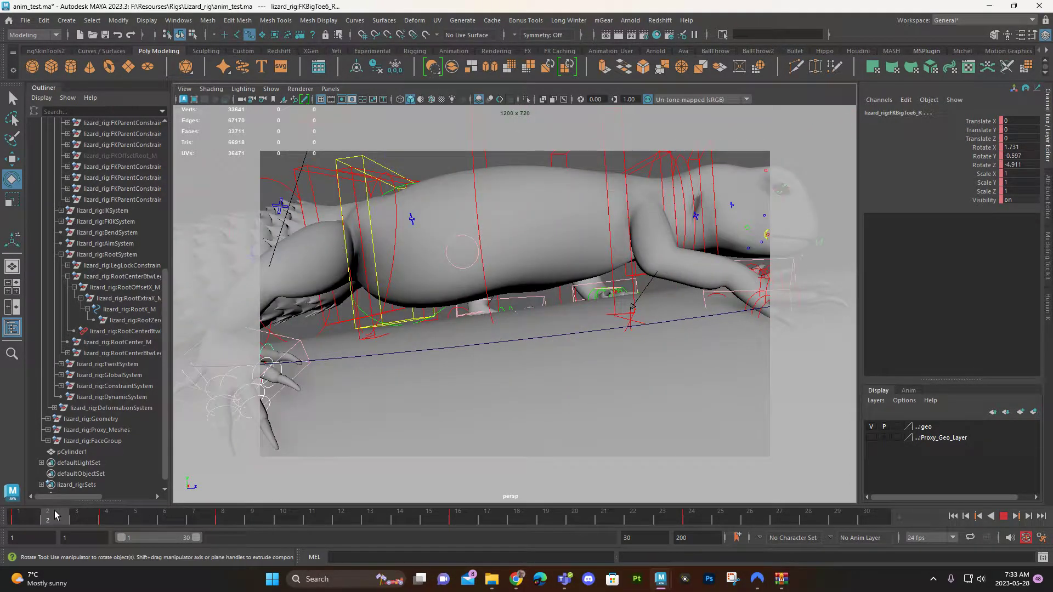
pyautogui.moveTo(55, 515); pyautogui.dragTo(55, 515)
pyautogui.keyDown('alt'); pyautogui.moveTo(316, 402); pyautogui.dragTo(612, 367, button='middle'); pyautogui.keyUp('alt')
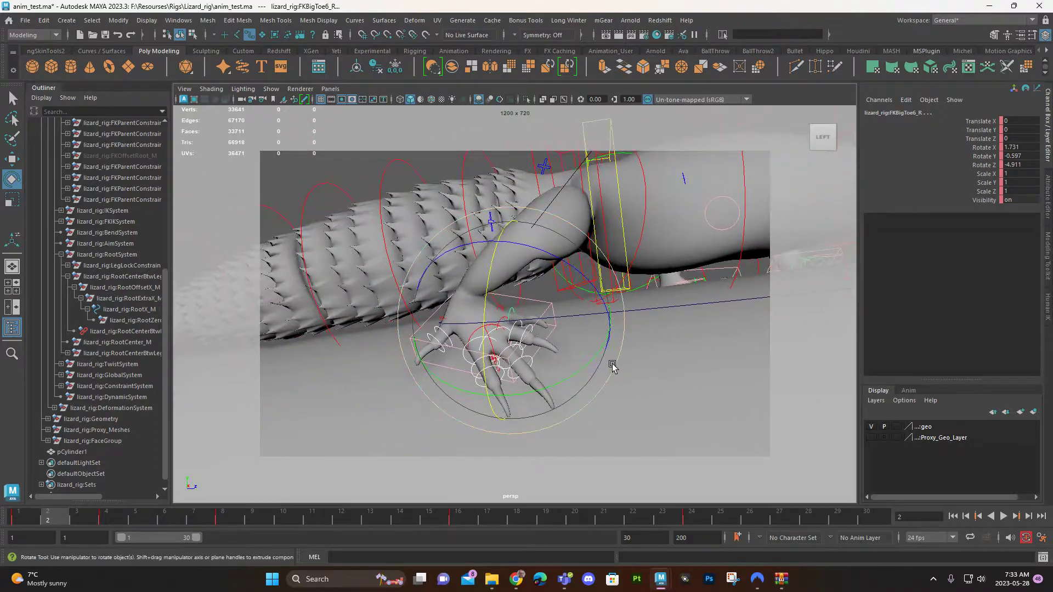
pyautogui.moveTo(43, 526)
pyautogui.mouseDown()
pyautogui.moveTo(11, 526)
pyautogui.moveTo(89, 510)
pyautogui.moveTo(62, 516)
pyautogui.mouseUp()
pyautogui.keyDown('alt'); pyautogui.moveTo(516, 309); pyautogui.dragTo(522, 340); pyautogui.keyUp('alt')
pyautogui.moveTo(34, 520)
pyautogui.mouseDown()
pyautogui.moveTo(3, 520)
pyautogui.moveTo(63, 512)
pyautogui.moveTo(17, 527)
pyautogui.moveTo(69, 520)
pyautogui.mouseUp()
pyautogui.moveTo(57, 523)
pyautogui.mouseDown()
pyautogui.moveTo(10, 523)
pyautogui.moveTo(62, 516)
pyautogui.moveTo(22, 521)
pyautogui.moveTo(50, 518)
pyautogui.moveTo(22, 521)
pyautogui.moveTo(60, 505)
pyautogui.mouseUp()
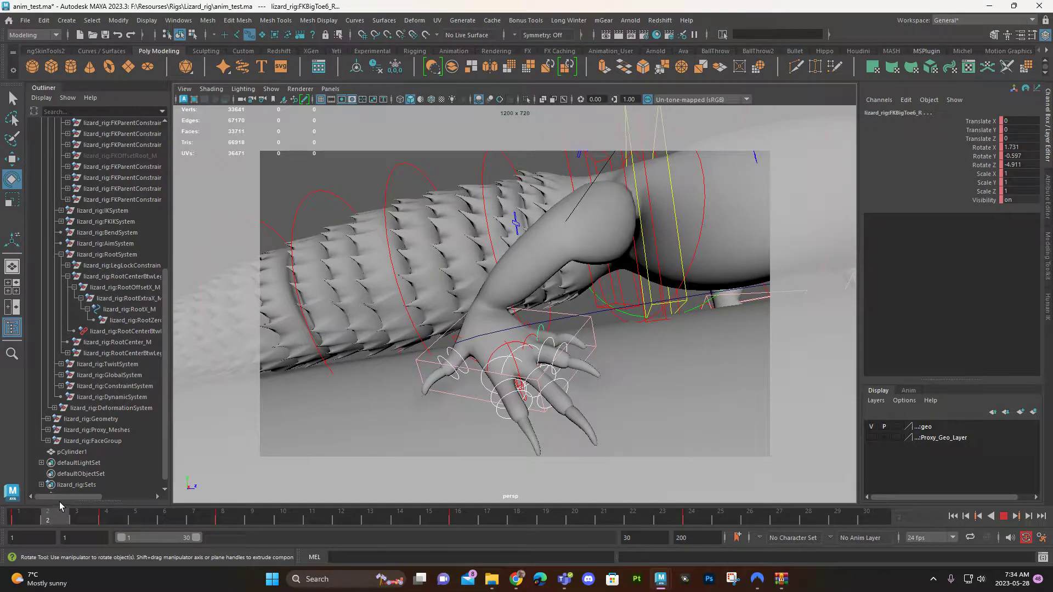
# Step: At frame 2, move IKLeg_R to about 34.9, 2.6, -96.5 and rotate it to about 5.5, -29.9, 38.0
pyautogui.press('w')
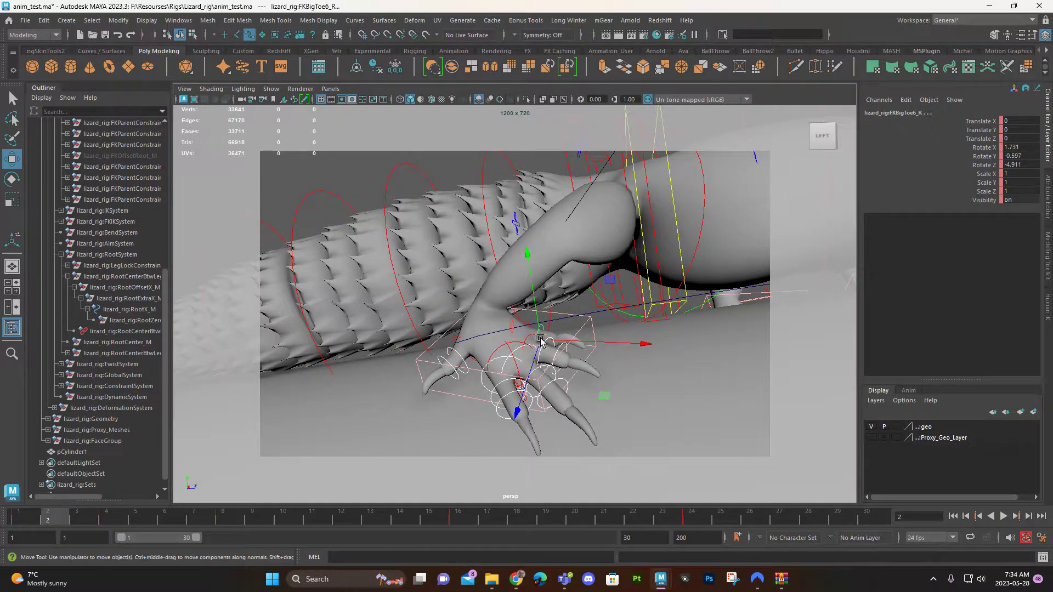
pyautogui.click(587, 320)
pyautogui.moveTo(491, 323); pyautogui.dragTo(491, 306)
pyautogui.press('e')
pyautogui.moveTo(512, 349); pyautogui.dragTo(537, 343)
pyautogui.press('q')
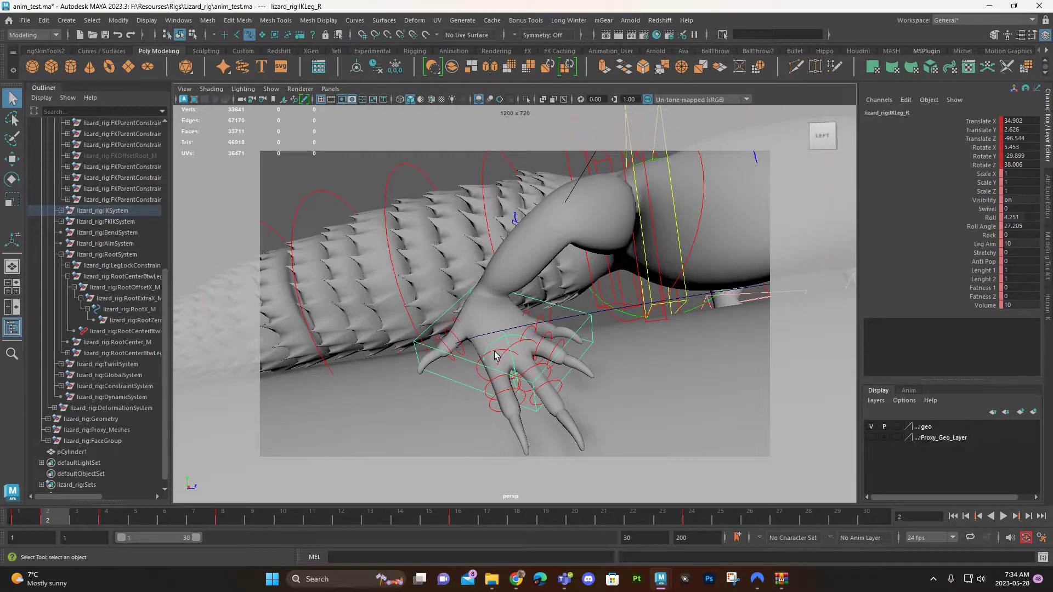
# Step: Adjust the rotation of the right hind foot's toe joints at frame 2 so they follow the ground
pyautogui.click(495, 356)
pyautogui.press('e')
pyautogui.keyDown('alt'); pyautogui.moveTo(513, 395); pyautogui.dragTo(582, 419); pyautogui.keyUp('alt')
pyautogui.moveTo(459, 403); pyautogui.dragTo(417, 420)
pyautogui.press('q')
pyautogui.click(420, 409)
pyautogui.press('e')
pyautogui.moveTo(472, 437); pyautogui.dragTo(348, 388)
# Step: Bend the right hind foot's ring toe at frame 2 by rotating FKRingToe11_R to about 7.4, -9.6, -26.2
pyautogui.press('w')
pyautogui.press('q')
pyautogui.click(397, 371)
pyautogui.press('e')
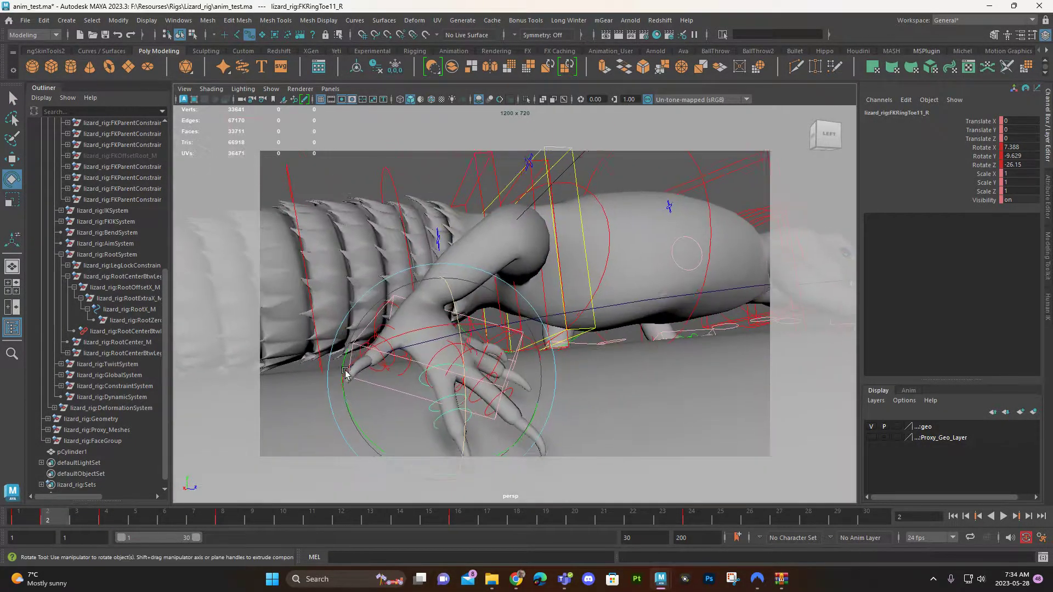
pyautogui.keyDown('alt'); pyautogui.moveTo(348, 388); pyautogui.dragTo(414, 428, button='right'); pyautogui.keyUp('alt')
pyautogui.keyDown('alt'); pyautogui.moveTo(415, 428); pyautogui.dragTo(417, 362, button='middle'); pyautogui.keyUp('alt')
pyautogui.press('q')
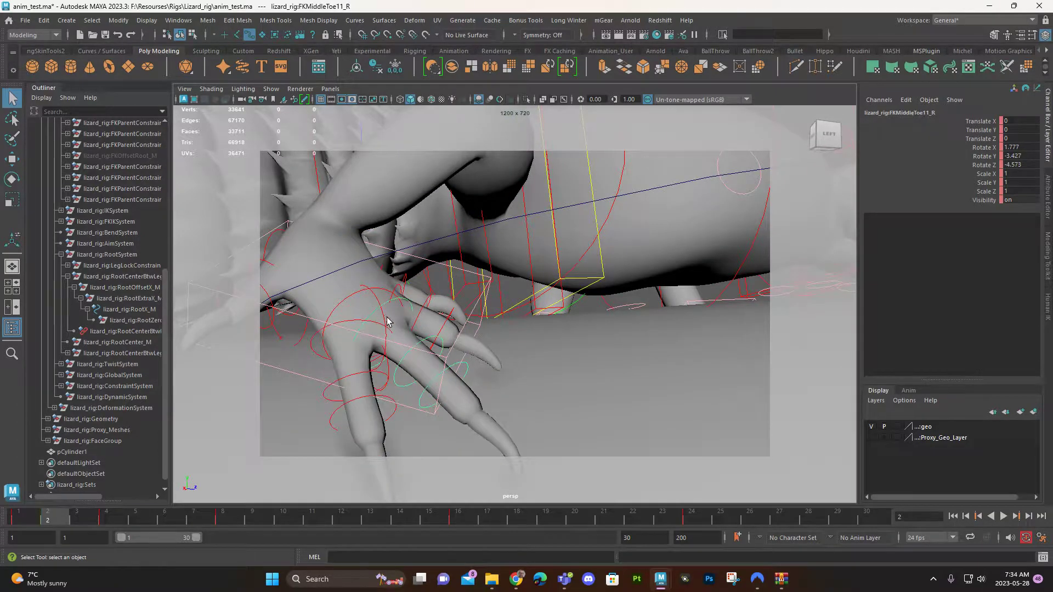
# Step: Pose the middle toe at frame 2, rotating FKMiddleToe11_R to about -20.2 and FKMiddleToe7_R to about 16.4 in Z
pyautogui.click(388, 323)
pyautogui.press('e')
pyautogui.moveTo(453, 339); pyautogui.dragTo(453, 353)
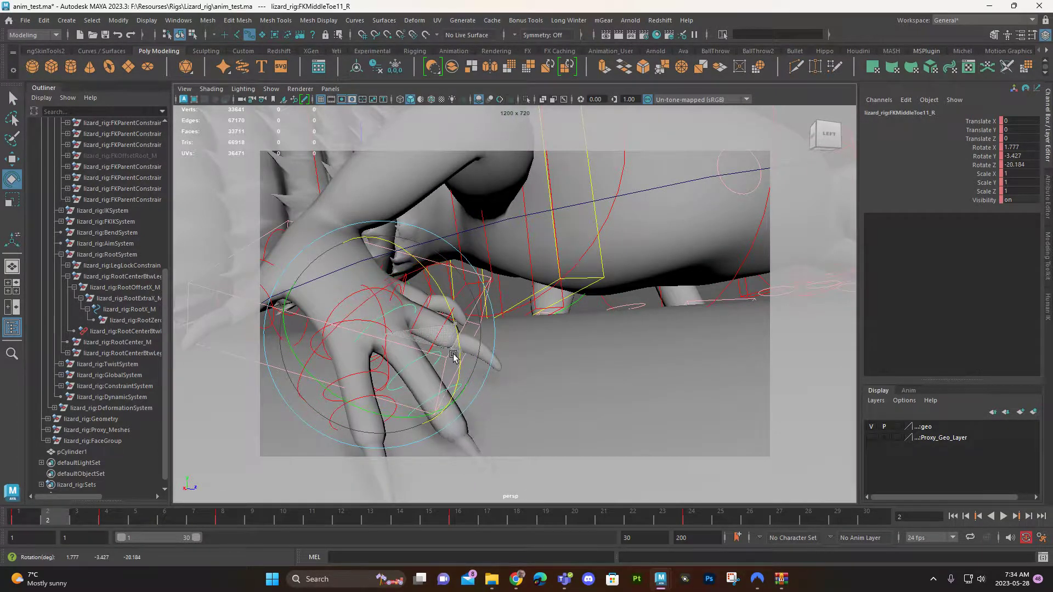
pyautogui.press('q')
pyautogui.click(422, 409)
pyautogui.press('e')
pyautogui.moveTo(470, 418); pyautogui.dragTo(489, 388)
pyautogui.moveTo(424, 380)
pyautogui.keyDown('alt'); pyautogui.mouseDown()
pyautogui.moveTo(460, 396)
pyautogui.moveTo(408, 387)
pyautogui.mouseUp(); pyautogui.keyUp('alt')
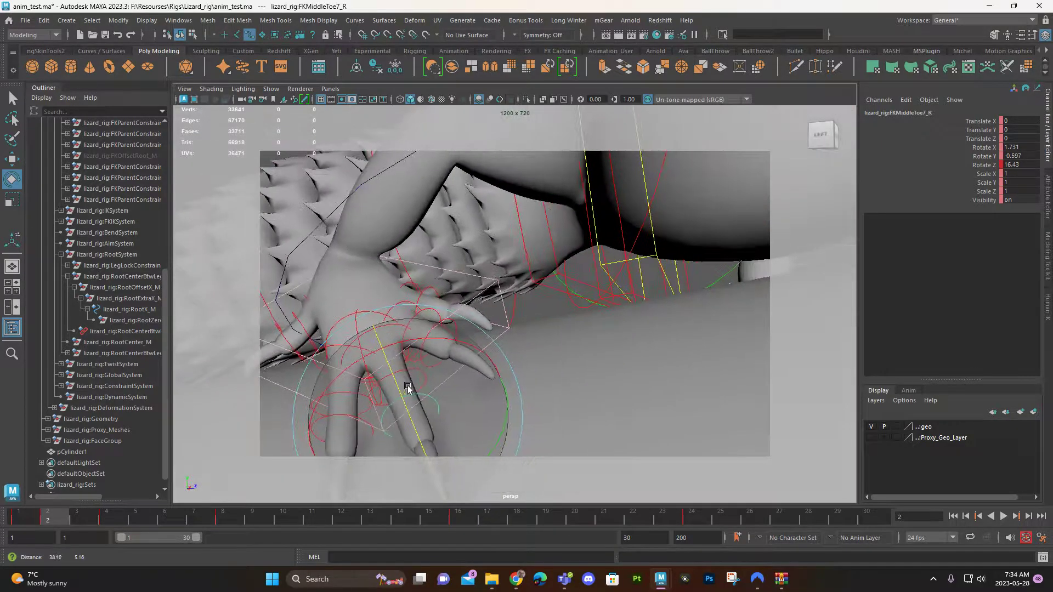
# Step: Adjust the rotation of the right hind foot's long toe joints at frame 2 to lower the toe toward the ground
pyautogui.press('q')
pyautogui.click(417, 315)
pyautogui.press('e')
pyautogui.moveTo(472, 322); pyautogui.dragTo(481, 360)
pyautogui.press('q')
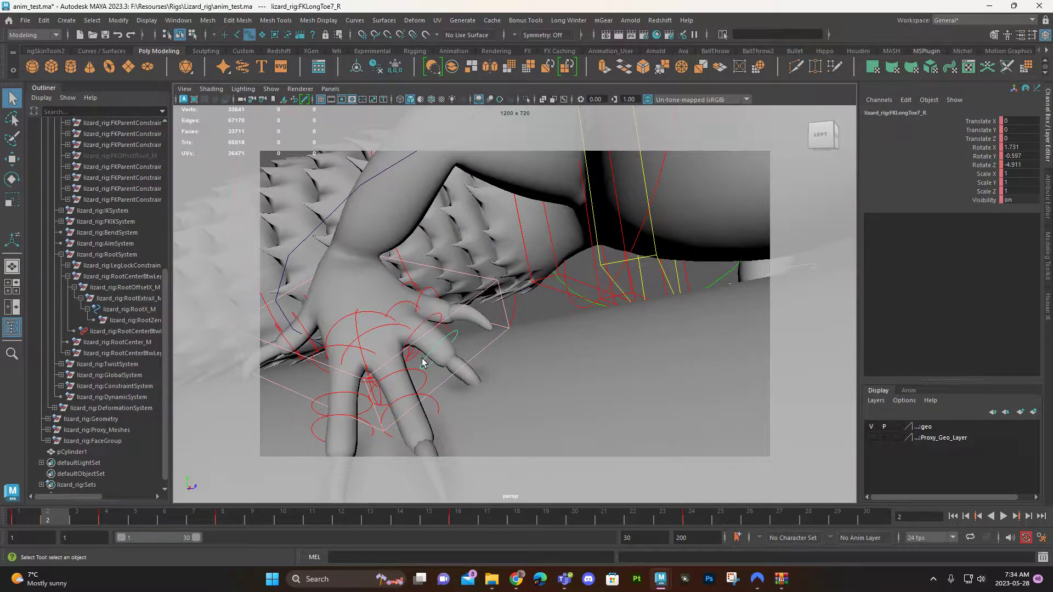
pyautogui.click(422, 323)
pyautogui.press('e')
pyautogui.moveTo(430, 308); pyautogui.dragTo(456, 342)
pyautogui.press('q')
# Step: Rotate the middle toe's FKMiddleToe9_R control to about 9.1, 0.2, 9.5 at frame 2
pyautogui.click(414, 349)
pyautogui.press('e')
pyautogui.press('q')
pyautogui.click(420, 369)
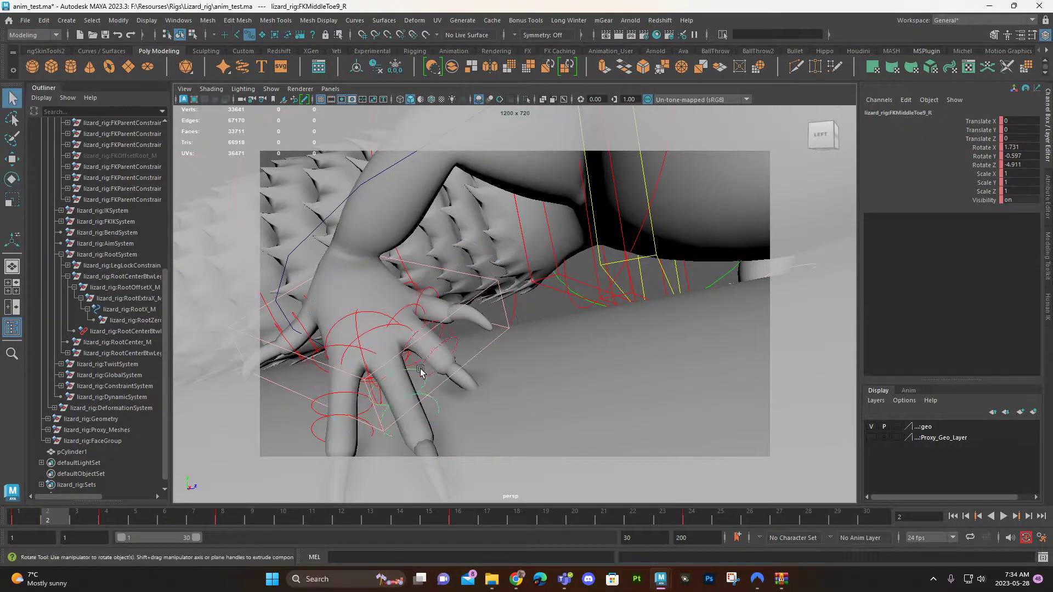
pyautogui.press('e')
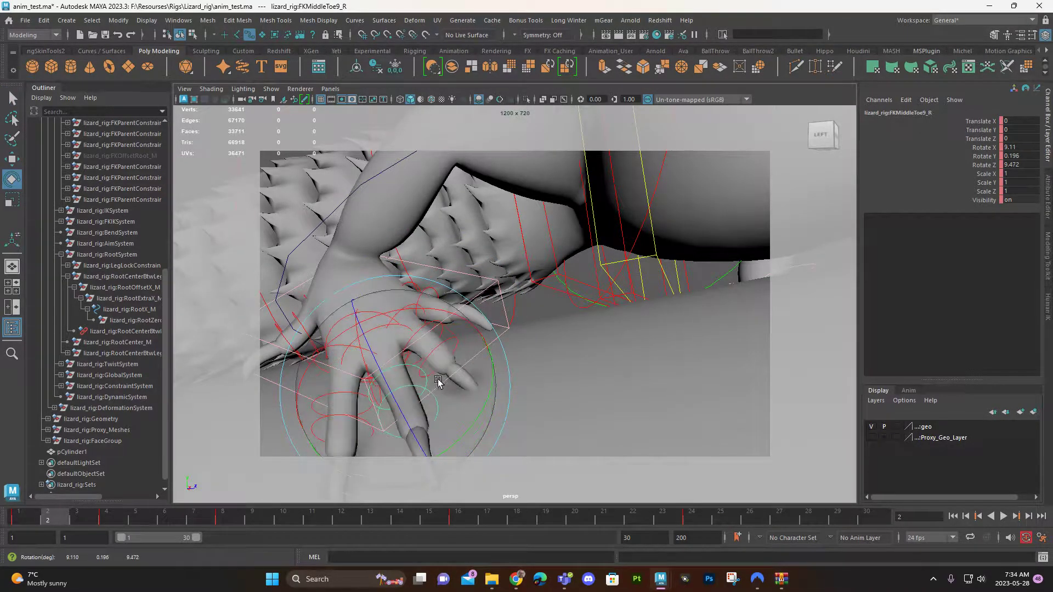
pyautogui.click(442, 354)
pyautogui.moveTo(443, 354)
pyautogui.mouseDown()
pyautogui.moveTo(482, 393)
pyautogui.moveTo(460, 358)
pyautogui.mouseUp()
# Step: Rotate the innermost toe controls of the right hind foot at frame 2 to bend them toward the ground
pyautogui.press('q')
pyautogui.click(409, 282)
pyautogui.press('e')
pyautogui.moveTo(492, 283); pyautogui.dragTo(446, 270)
pyautogui.press('q')
pyautogui.click(444, 320)
pyautogui.press('e')
pyautogui.keyDown('alt'); pyautogui.moveTo(418, 330); pyautogui.dragTo(567, 302, button='middle'); pyautogui.keyUp('alt')
pyautogui.keyDown('alt'); pyautogui.moveTo(567, 302); pyautogui.dragTo(595, 304); pyautogui.keyUp('alt')
# Step: Pose the right hind foot's pinky toe at frame 2, bringing FKPinkyToe7_R's Rotate Z to about 4.7
pyautogui.press('q')
pyautogui.click(367, 275)
pyautogui.press('e')
pyautogui.moveTo(305, 261); pyautogui.dragTo(352, 344)
pyautogui.press('q')
pyautogui.click(358, 338)
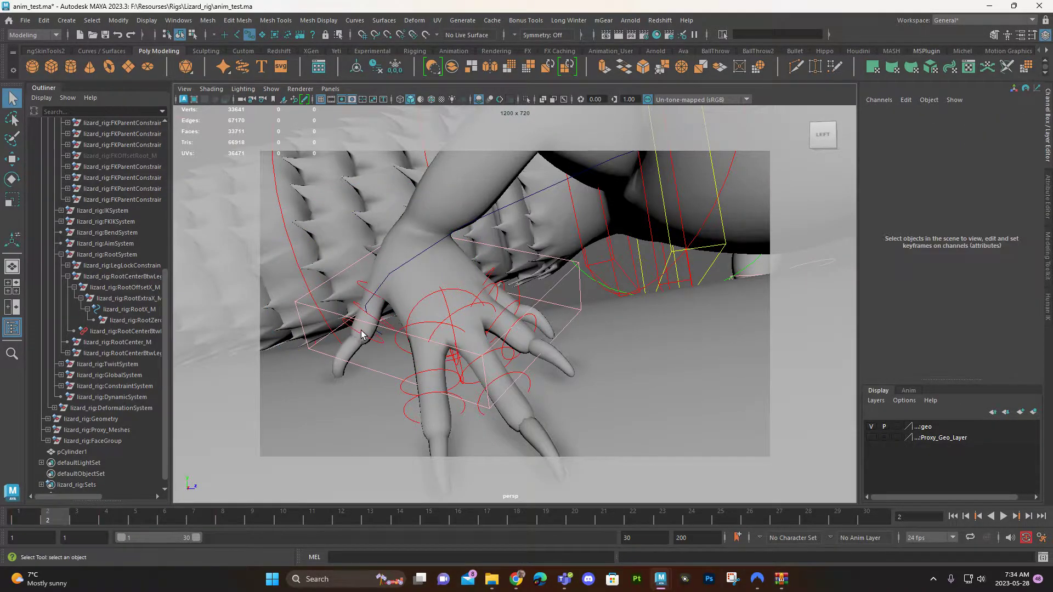
pyautogui.click(331, 306)
pyautogui.press('e')
pyautogui.moveTo(333, 253); pyautogui.dragTo(350, 245)
pyautogui.keyDown('alt'); pyautogui.moveTo(486, 316); pyautogui.dragTo(473, 319); pyautogui.keyUp('alt')
pyautogui.keyDown('alt'); pyautogui.moveTo(472, 320); pyautogui.dragTo(443, 332, button='right'); pyautogui.keyUp('alt')
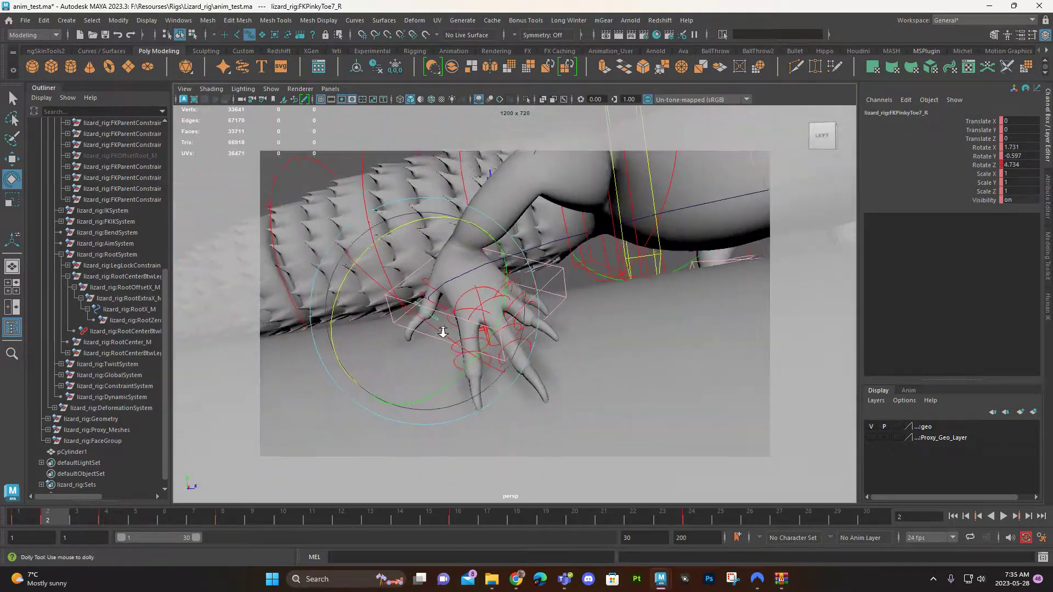